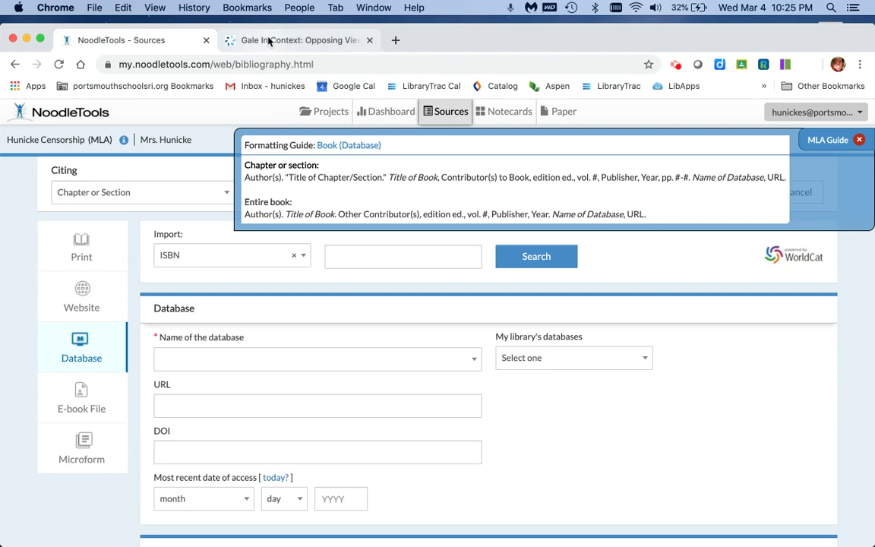
Open the MLA 8th Edition citation of the Gale In Context fairytales article, and return to the NoodleTools source form
{"action": "left_click", "coordinate": [270, 41]}
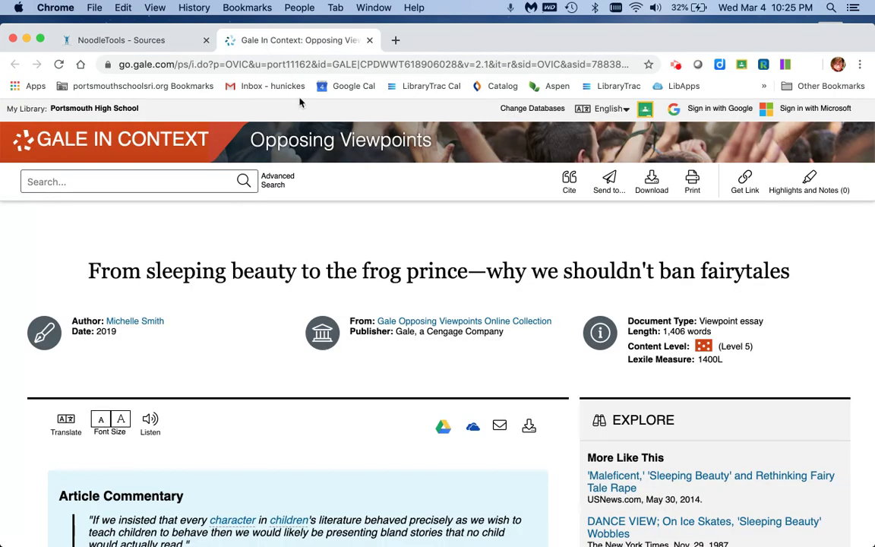
{"action": "left_click", "coordinate": [568, 190]}
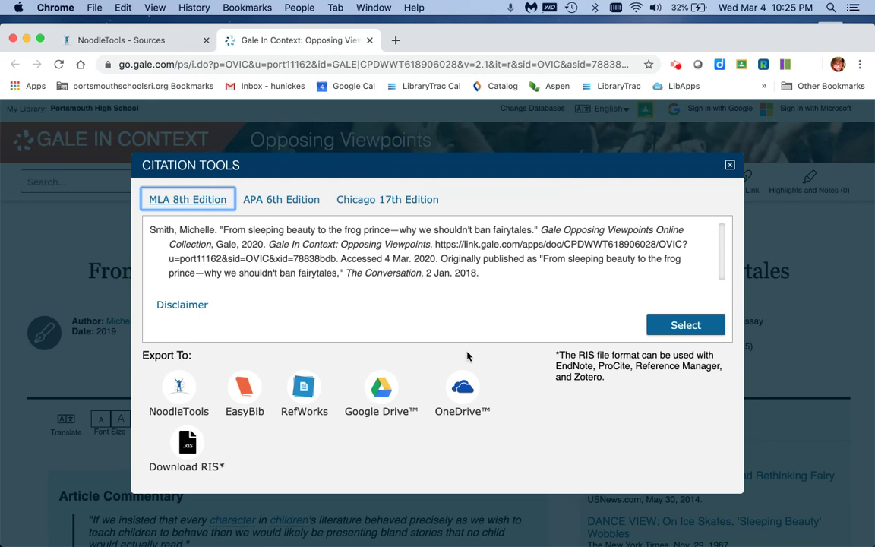
{"action": "left_click", "coordinate": [126, 42]}
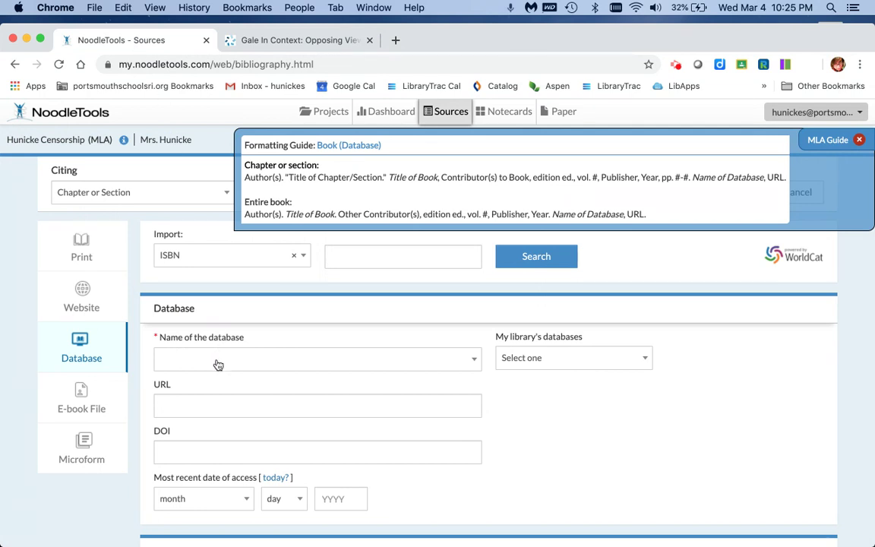
Copy the article's link from the Gale citation into the URL field of the NoodleTools source form
{"action": "left_click", "coordinate": [274, 42]}
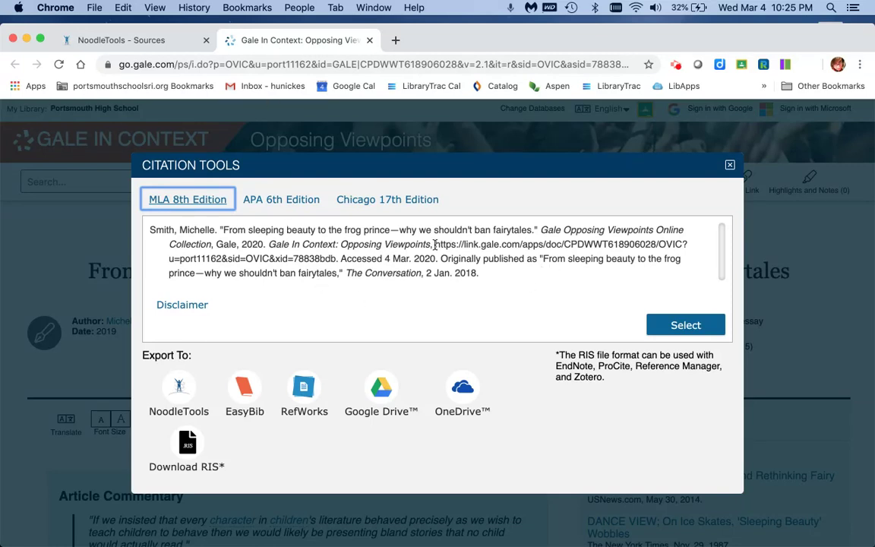
{"action": "left_click_drag", "start_coordinate": [436, 244], "coordinate": [333, 257]}
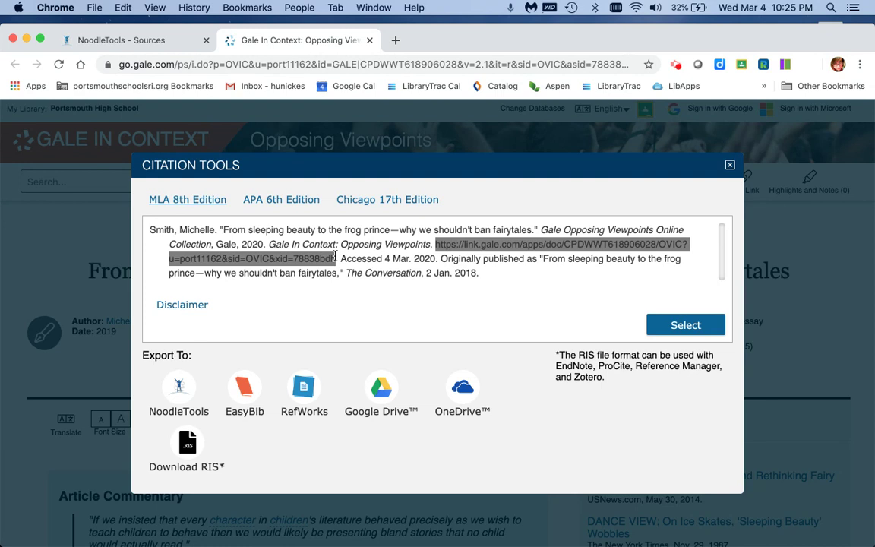
{"action": "left_click", "coordinate": [129, 41]}
{"action": "left_click", "coordinate": [219, 407]}
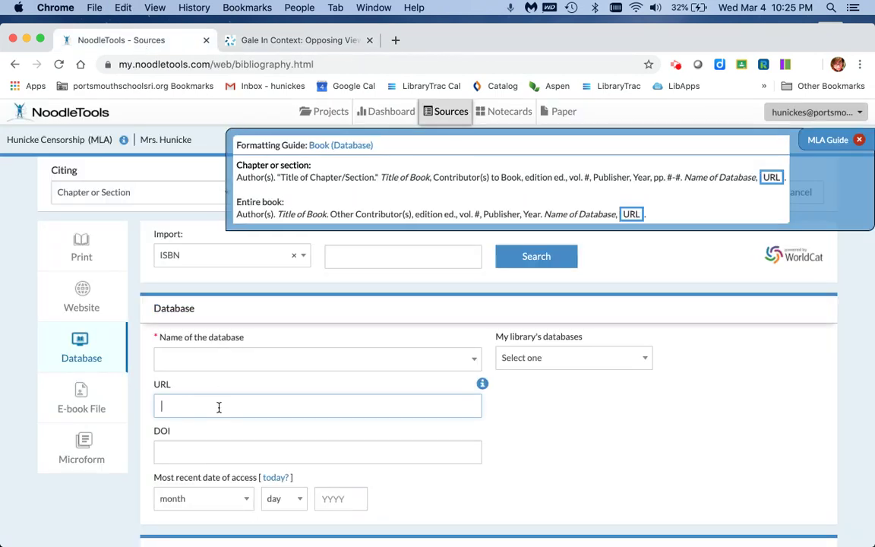
{"action": "key", "text": "super+v"}
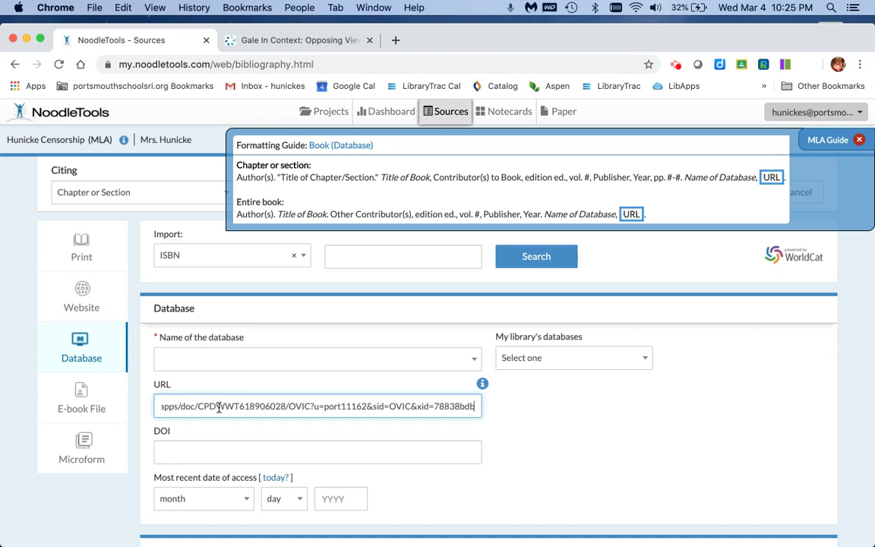
Set the database name to Gale in Context: Opposing Viewpoints and the most recent date of access to today
{"action": "left_click", "coordinate": [216, 366]}
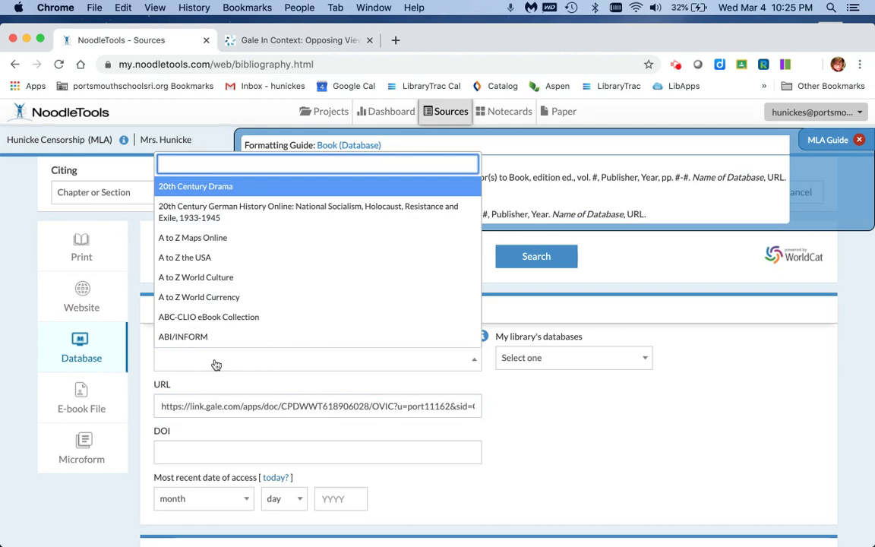
{"action": "type", "text": "op"}
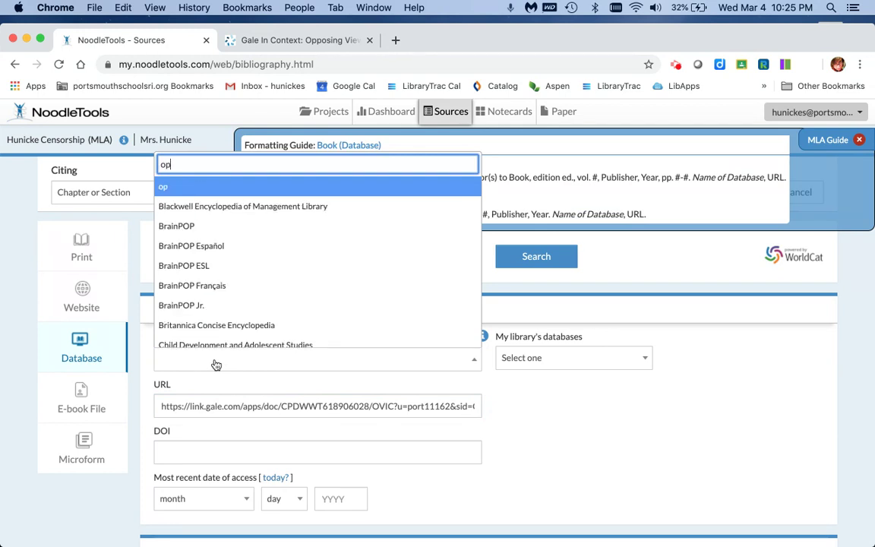
{"action": "type", "text": "p"}
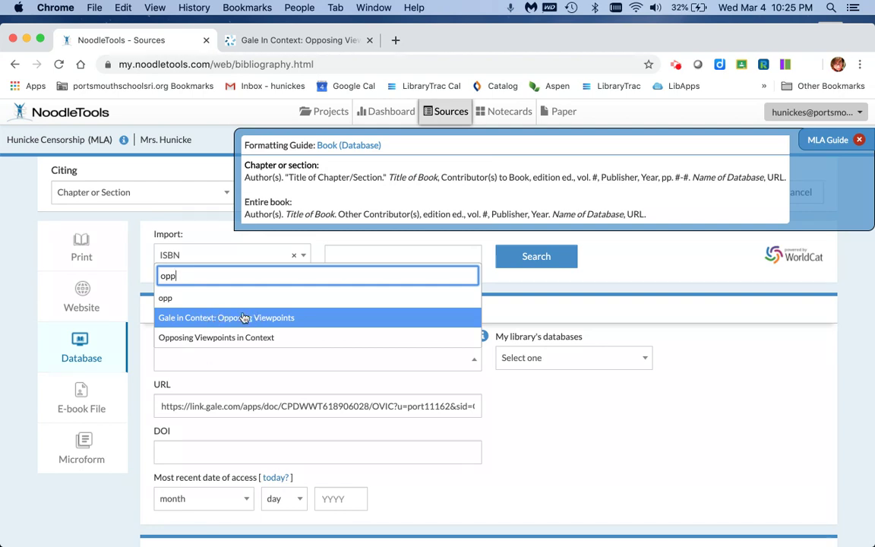
{"action": "left_click", "coordinate": [282, 317]}
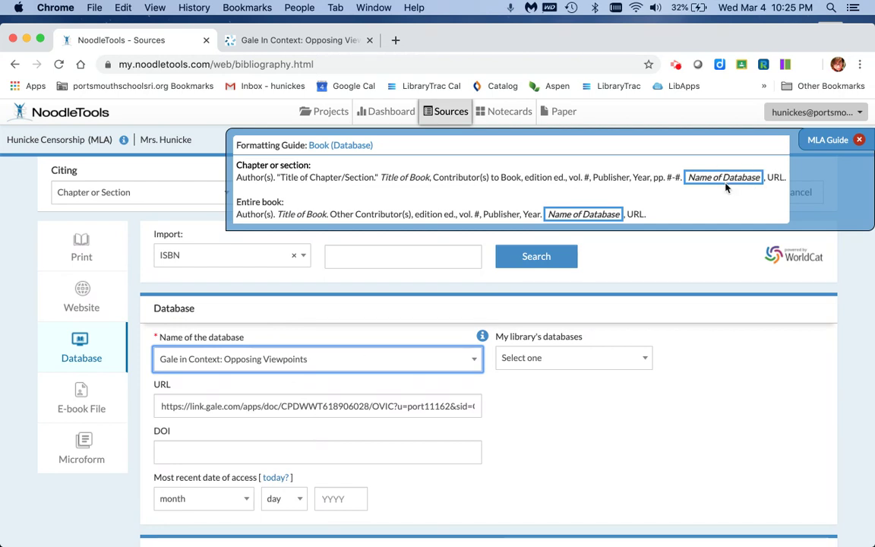
{"action": "left_click", "coordinate": [217, 452]}
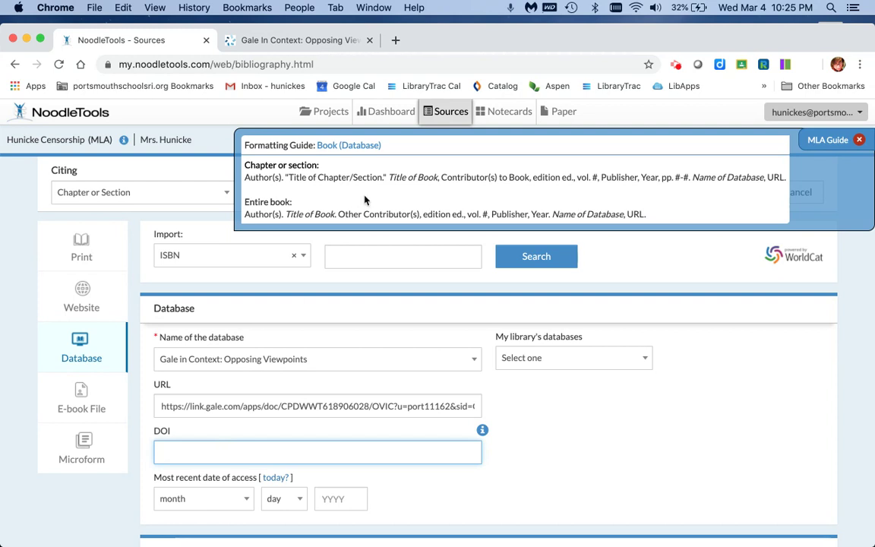
{"action": "left_click", "coordinate": [276, 478]}
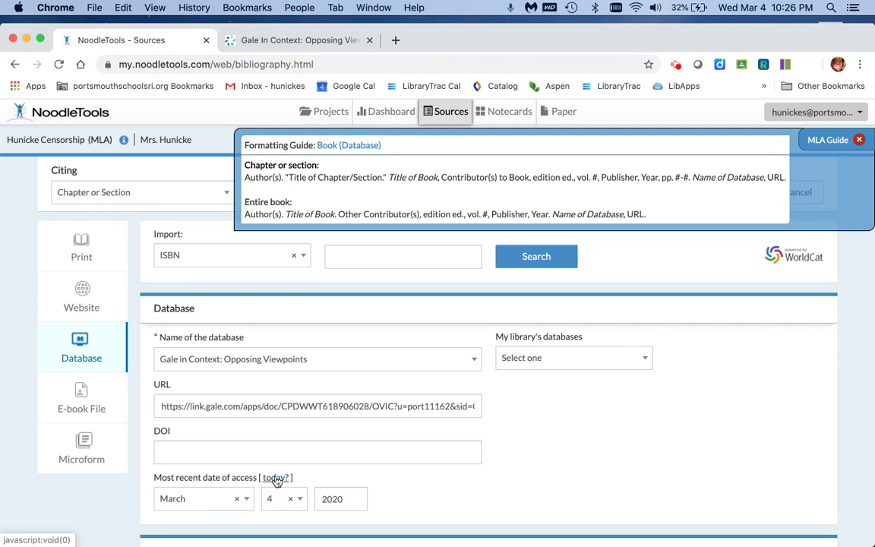
Expand the Chapter or Section part of the form and set the section contributor's role to Author
{"action": "scroll", "coordinate": [276, 478], "scroll_direction": "down", "scroll_amount": 5}
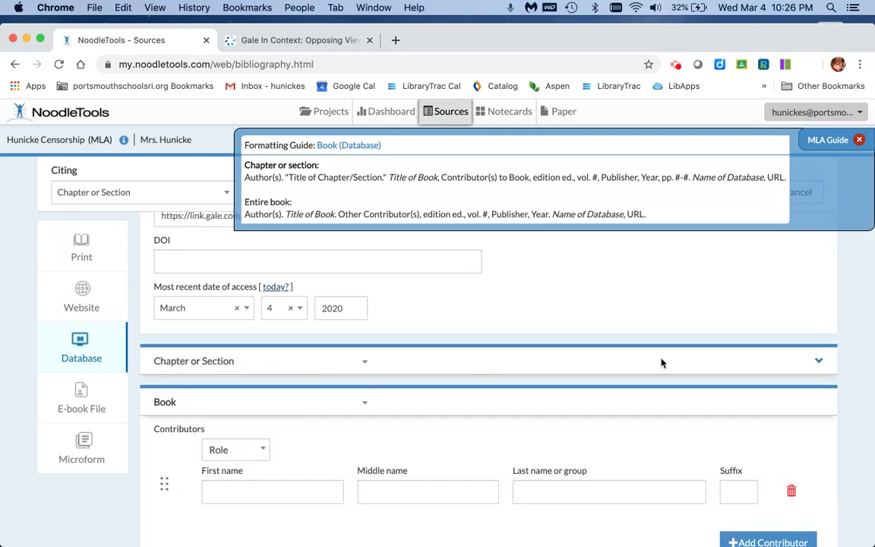
{"action": "left_click", "coordinate": [819, 364]}
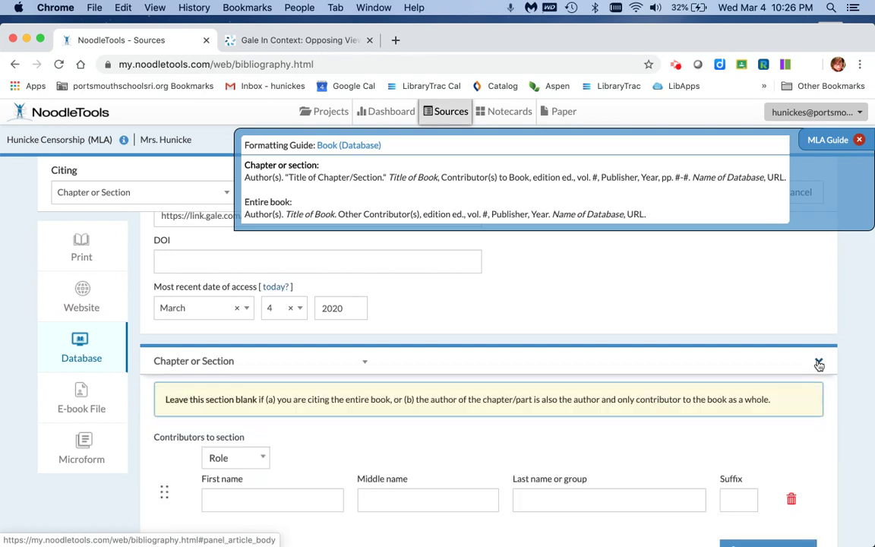
{"action": "scroll", "coordinate": [549, 453], "scroll_direction": "down", "scroll_amount": 3}
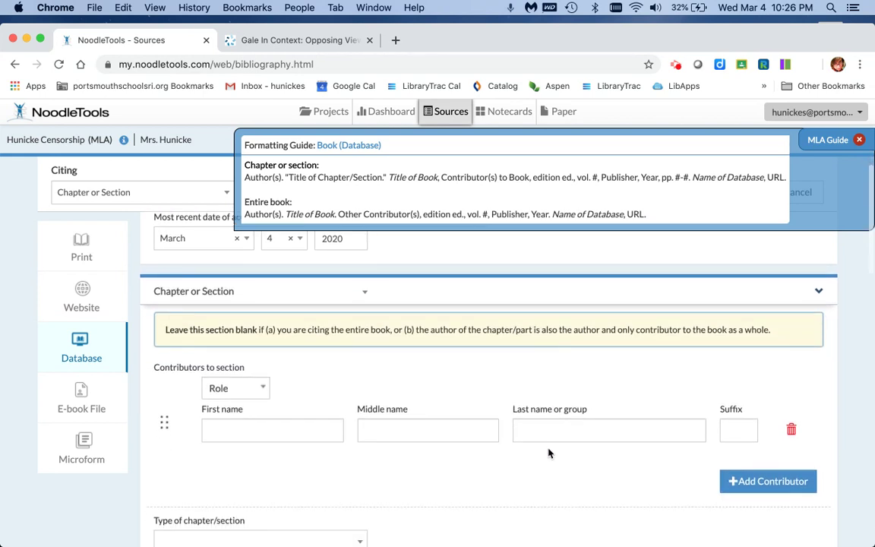
{"action": "left_click", "coordinate": [239, 345]}
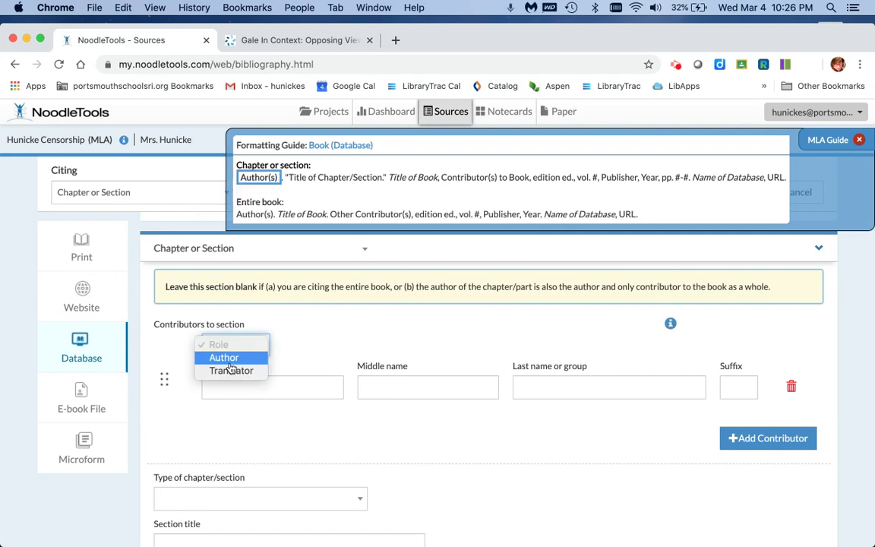
{"action": "left_click", "coordinate": [225, 357]}
Copy the author's name from the Gale citation and split it into the section contributor's first name and last name fields
{"action": "left_click", "coordinate": [281, 42]}
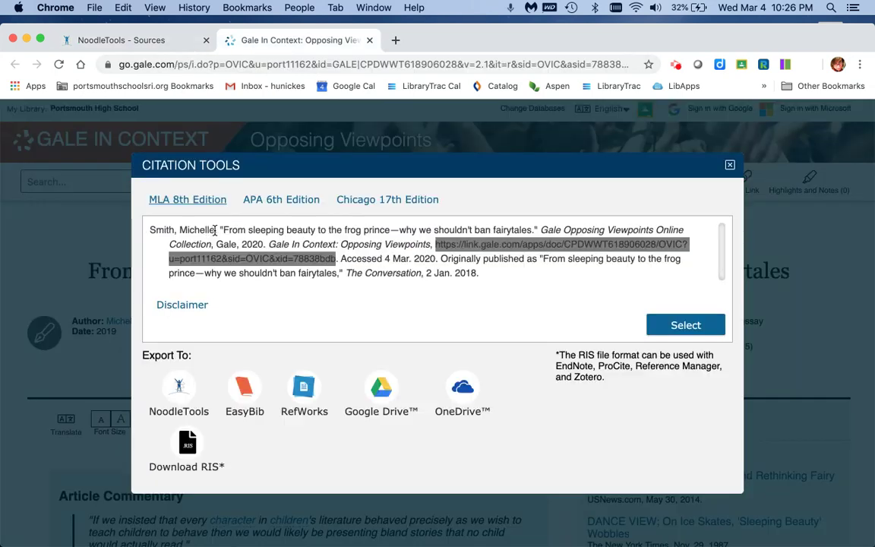
{"action": "left_click_drag", "start_coordinate": [215, 229], "coordinate": [147, 230]}
{"action": "key", "text": "super+c"}
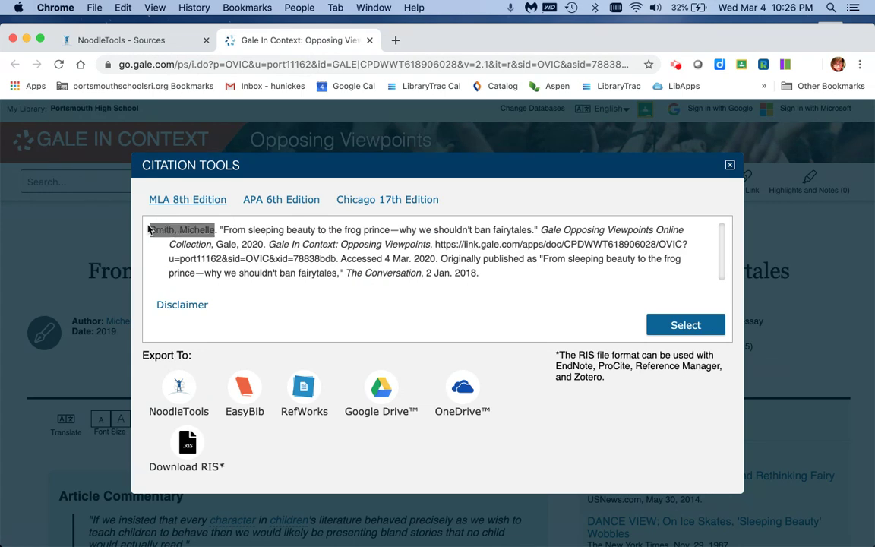
{"action": "left_click", "coordinate": [133, 42]}
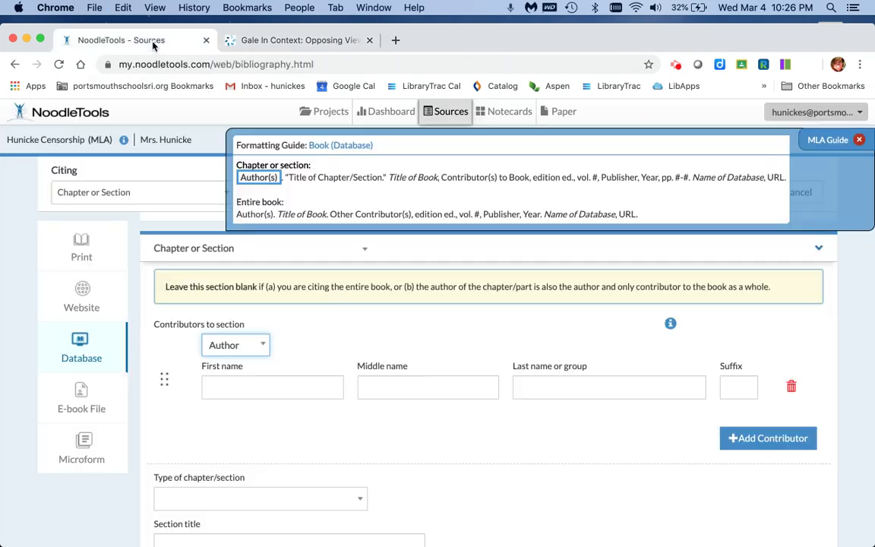
{"action": "left_click", "coordinate": [539, 388]}
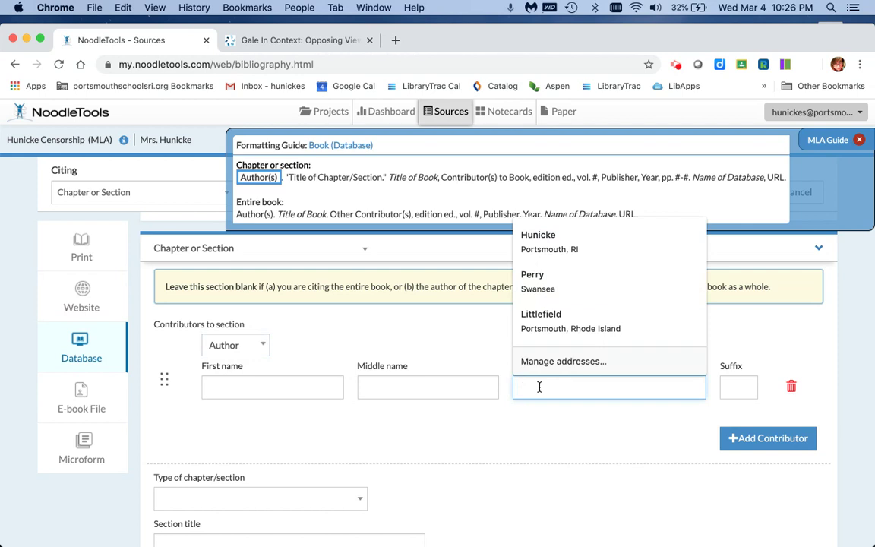
{"action": "key", "text": "super+v"}
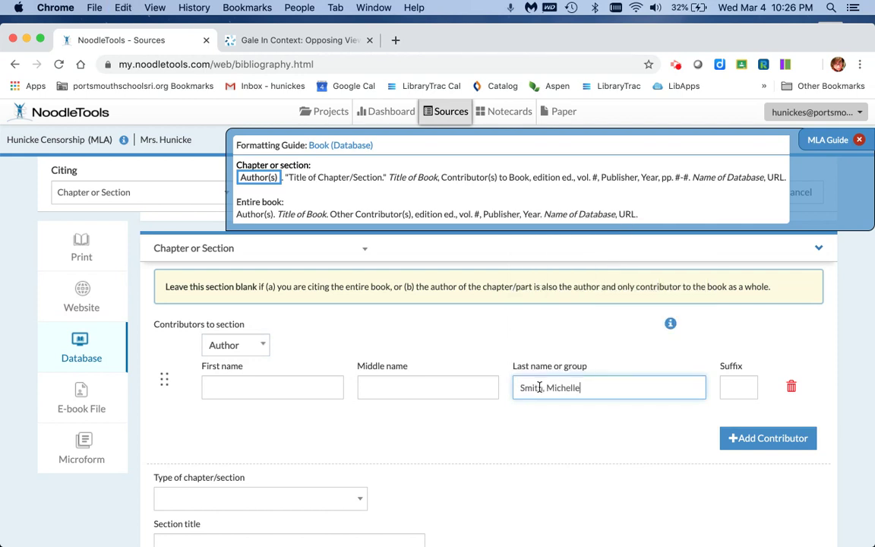
{"action": "left_click_drag", "start_coordinate": [589, 390], "coordinate": [280, 390]}
{"action": "left_click", "coordinate": [581, 388]}
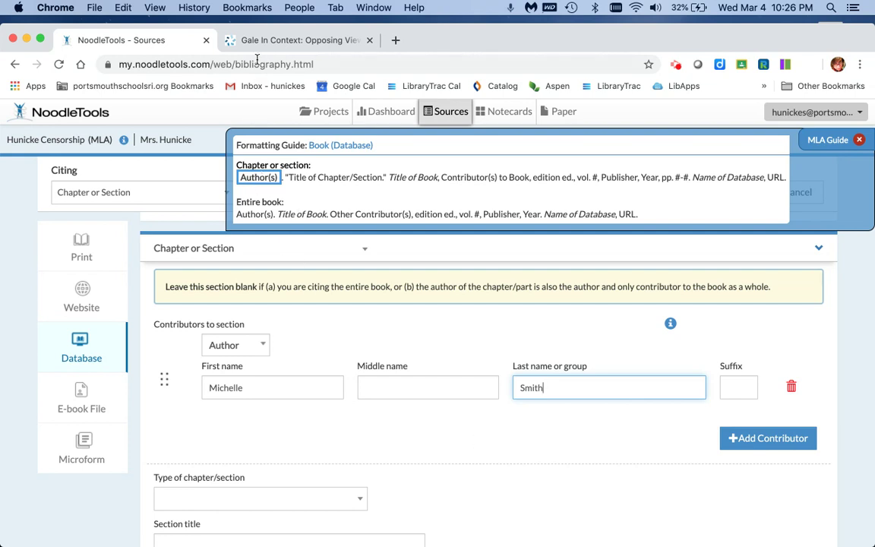
Copy the title "From sleeping beauty to the frog prince—why we shouldn't ban fairytales" from the Gale citation into the section title
{"action": "left_click", "coordinate": [241, 41]}
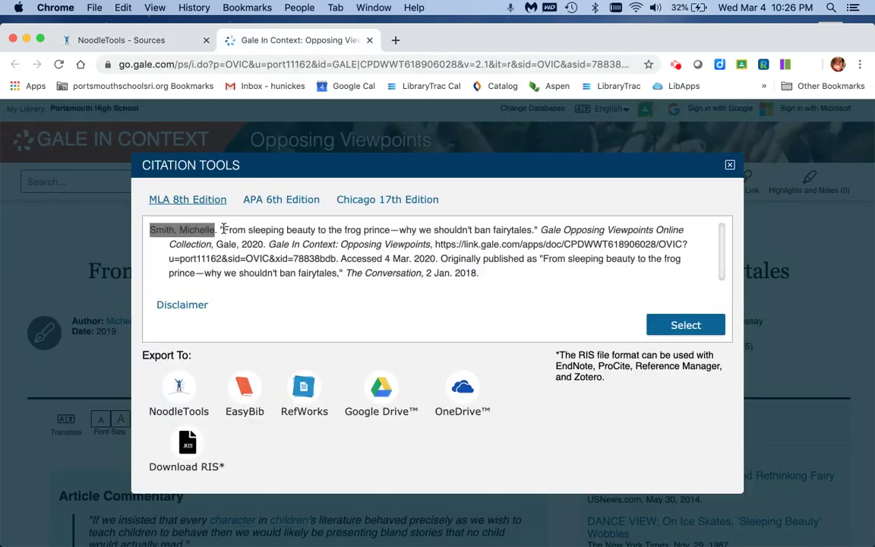
{"action": "left_click_drag", "start_coordinate": [223, 229], "coordinate": [531, 232]}
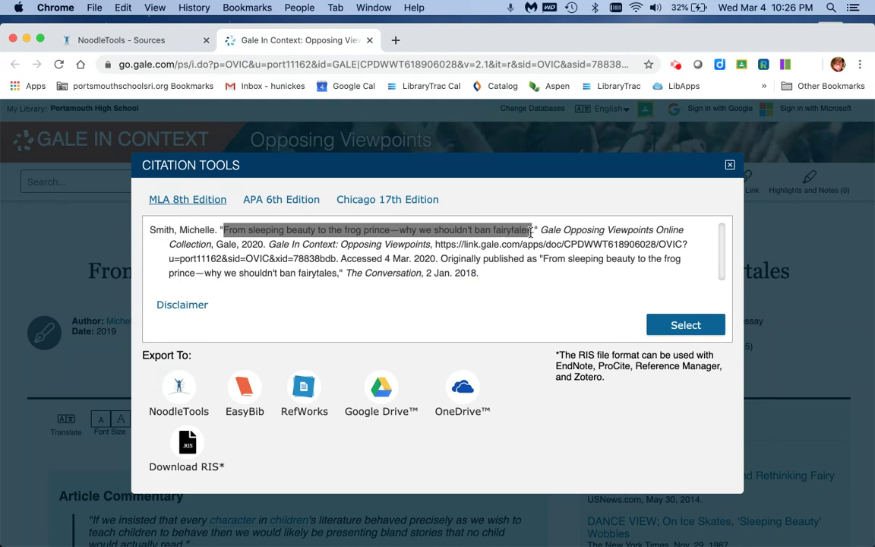
{"action": "left_click", "coordinate": [151, 42]}
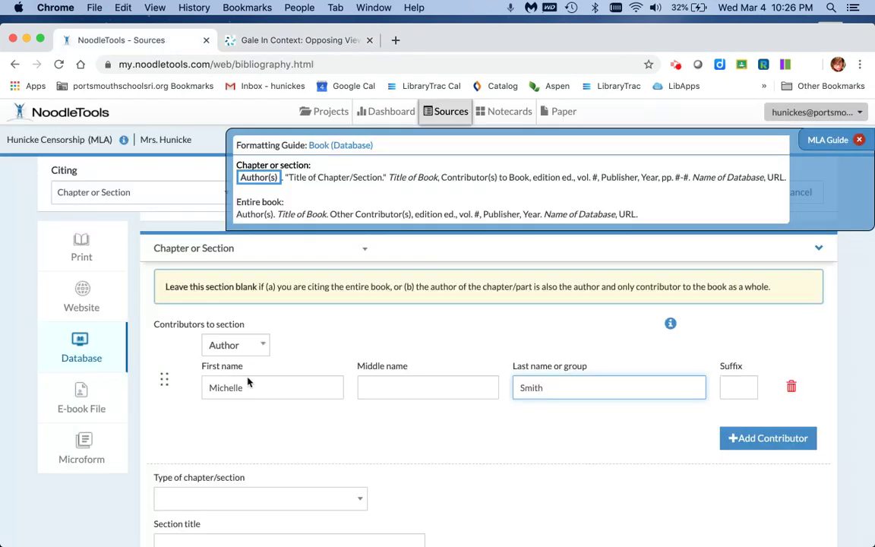
{"action": "scroll", "coordinate": [247, 422], "scroll_direction": "down", "scroll_amount": 4}
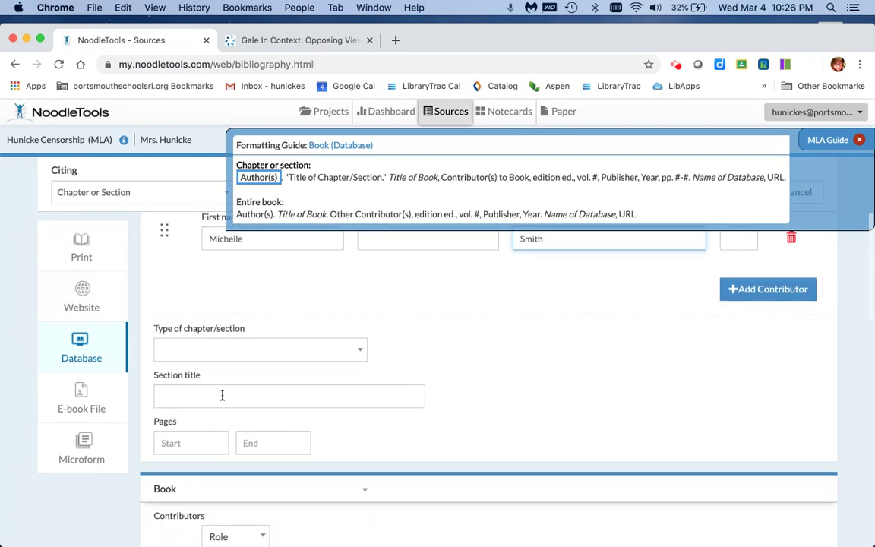
{"action": "left_click", "coordinate": [222, 395]}
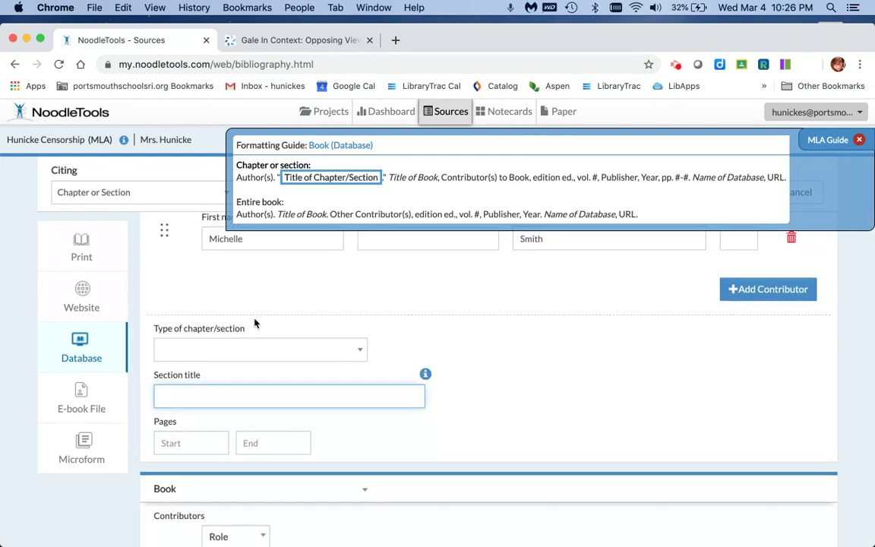
{"action": "type", "text": "sleeping beauty & the frog prince—why we shouldn't ban fairytales"}
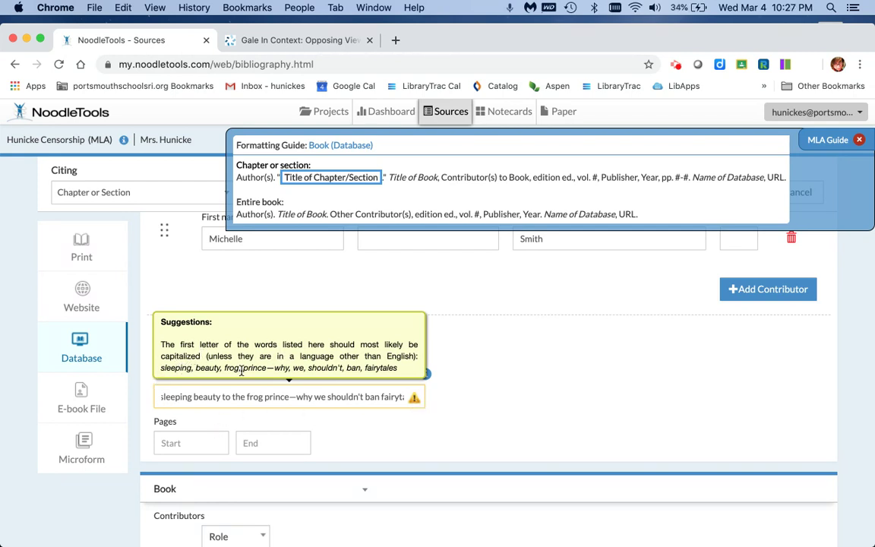
Capitalize the main words of the section title to read "From Sleeping Beauty to the Frog Prince—Why We Shouldn't Ban Fairytales"
{"action": "left_click", "coordinate": [161, 397]}
{"action": "key", "text": "Delete"}
{"action": "type", "text": "S"}
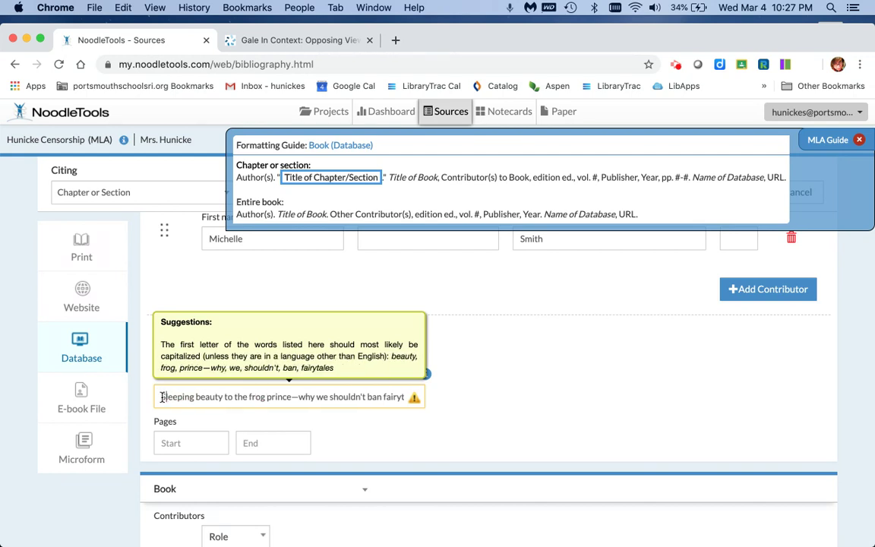
{"action": "left_click", "coordinate": [196, 396]}
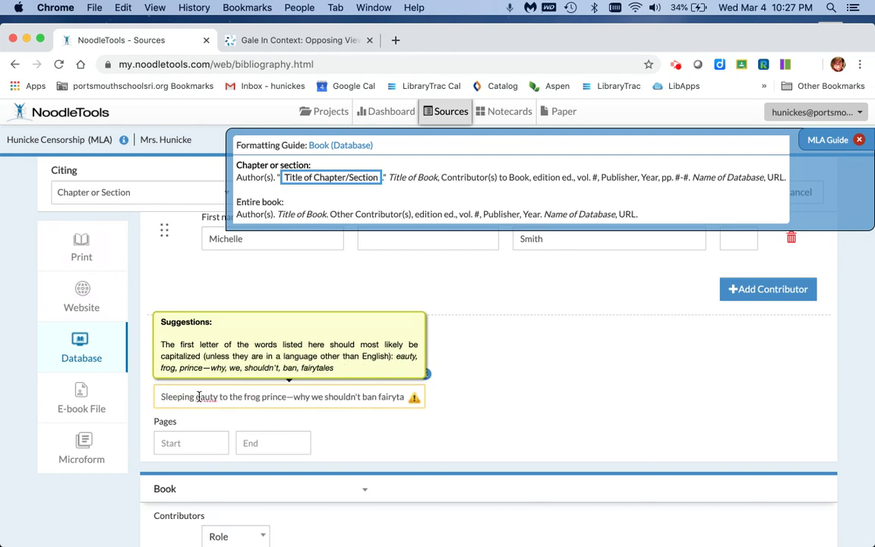
{"action": "key", "text": "Delete"}
{"action": "type", "text": "B"}
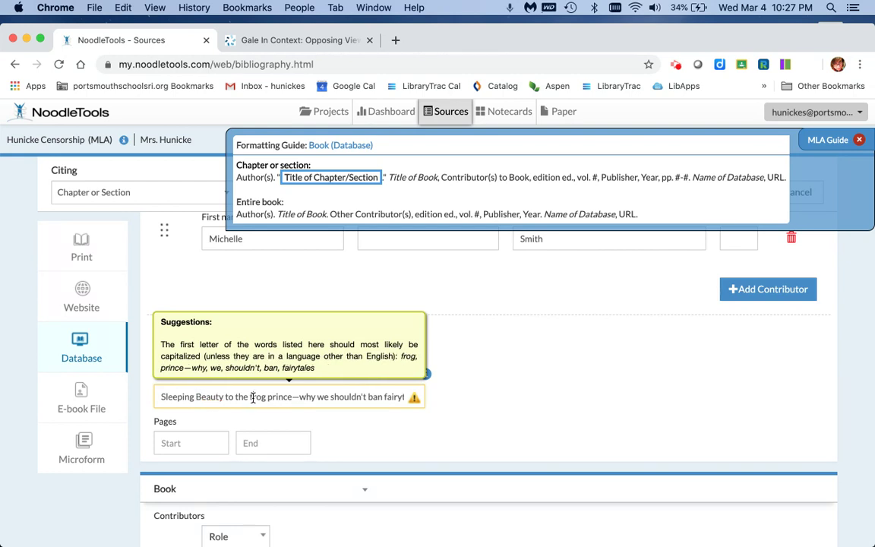
{"action": "left_click", "coordinate": [252, 396]}
{"action": "key", "text": "Delete"}
{"action": "type", "text": "F"}
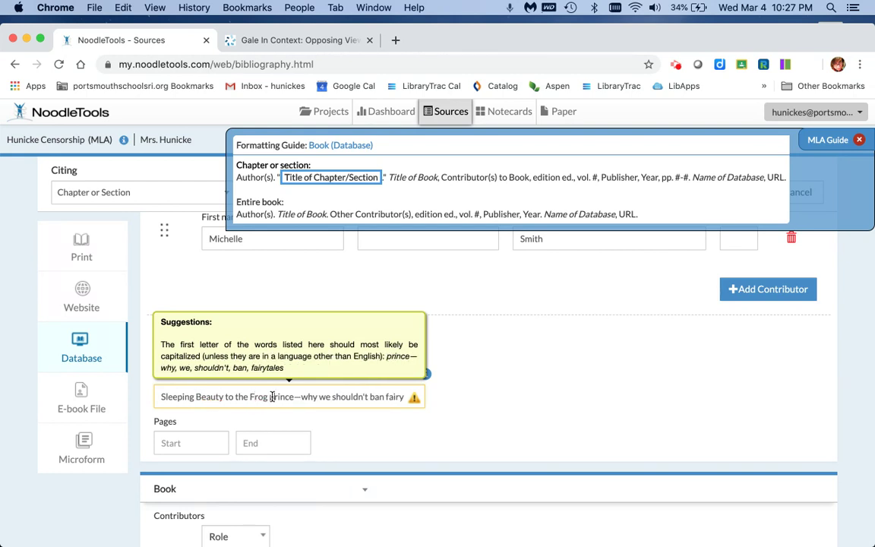
{"action": "left_click", "coordinate": [271, 397]}
{"action": "key", "text": "Delete"}
{"action": "type", "text": "P"}
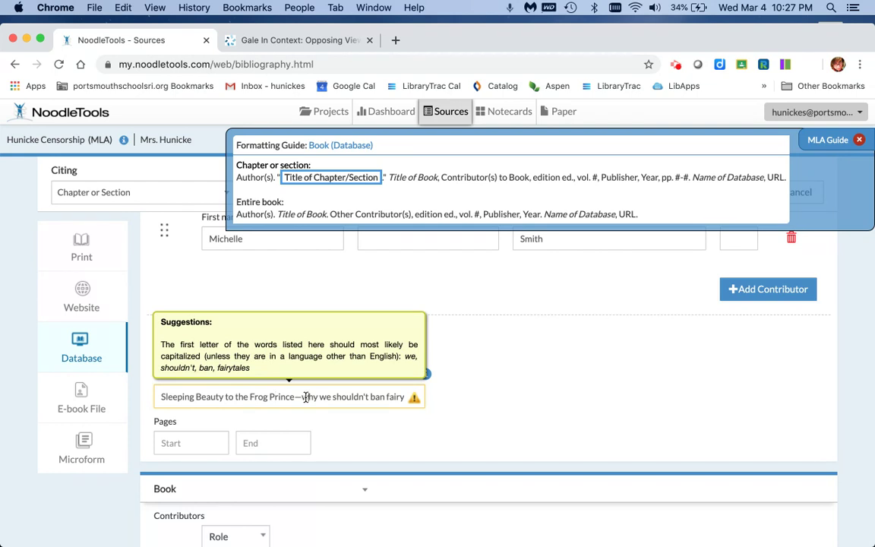
{"action": "left_click", "coordinate": [302, 397]}
{"action": "key", "text": "Delete"}
{"action": "type", "text": "W"}
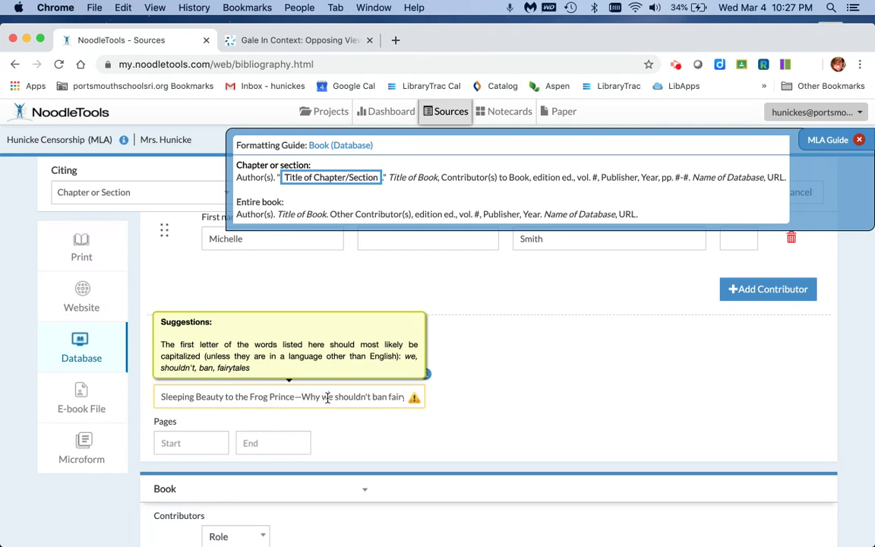
{"action": "left_click", "coordinate": [328, 397]}
{"action": "key", "text": "Delete"}
{"action": "type", "text": "W"}
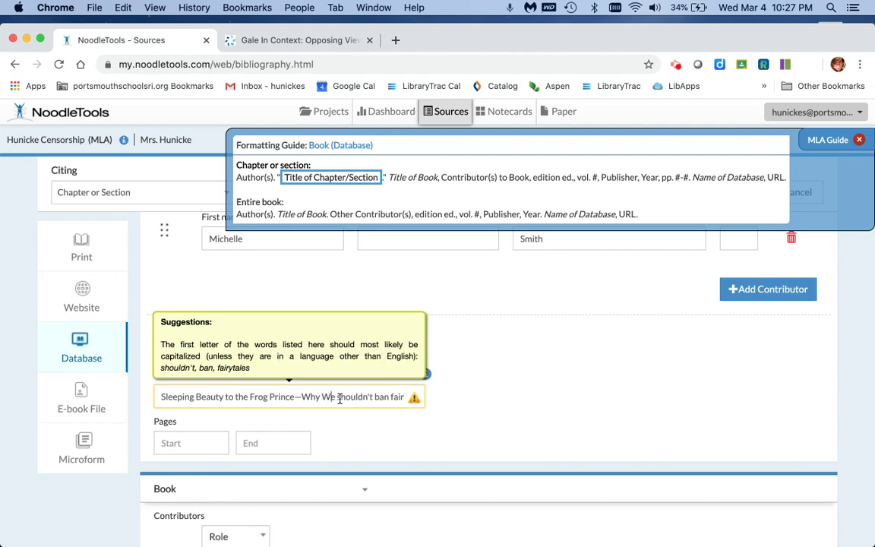
{"action": "left_click", "coordinate": [339, 397]}
{"action": "key", "text": "Delete"}
{"action": "type", "text": "S"}
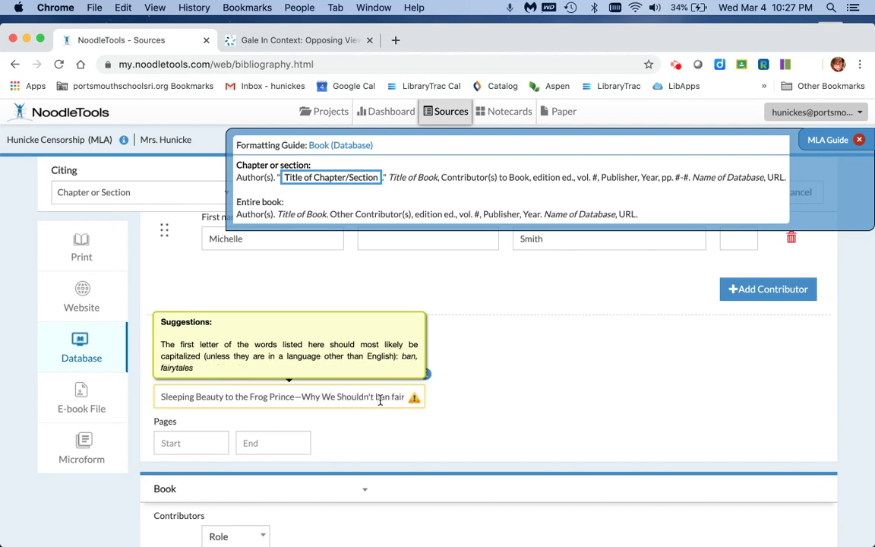
{"action": "left_click", "coordinate": [377, 397]}
{"action": "key", "text": "Delete"}
{"action": "type", "text": "B"}
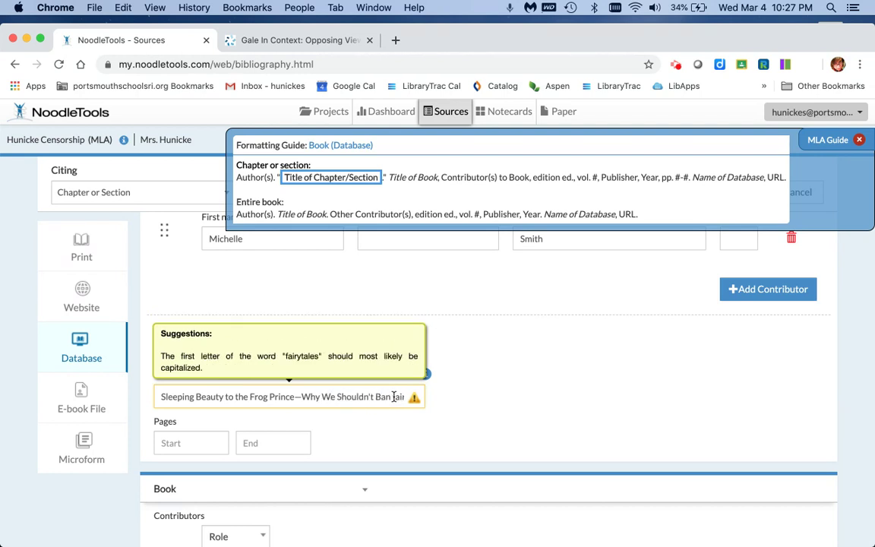
{"action": "left_click", "coordinate": [395, 397]}
{"action": "key", "text": "Delete"}
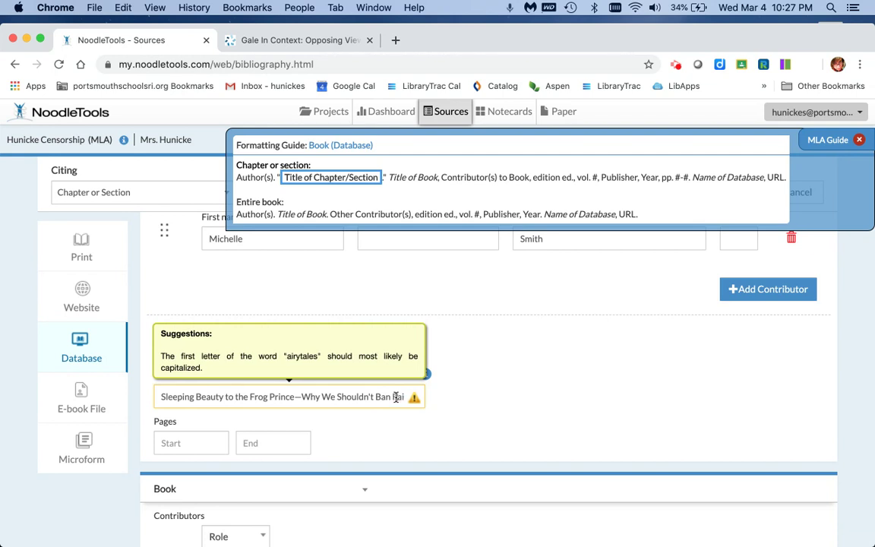
{"action": "type", "text": "Fairyta"}
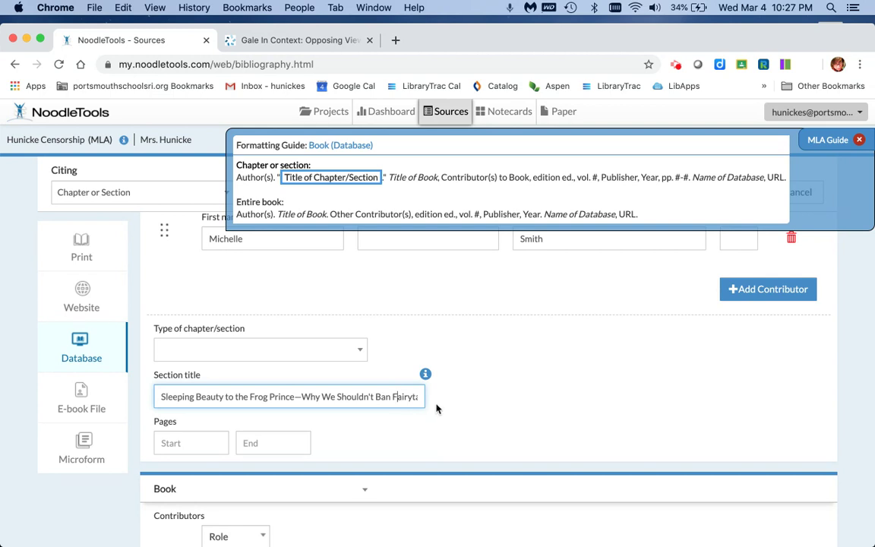
Copy "Gale Opposing Viewpoints Online Collection" from the Gale citation into the title of the book or multivolume work
{"action": "left_click", "coordinate": [177, 448]}
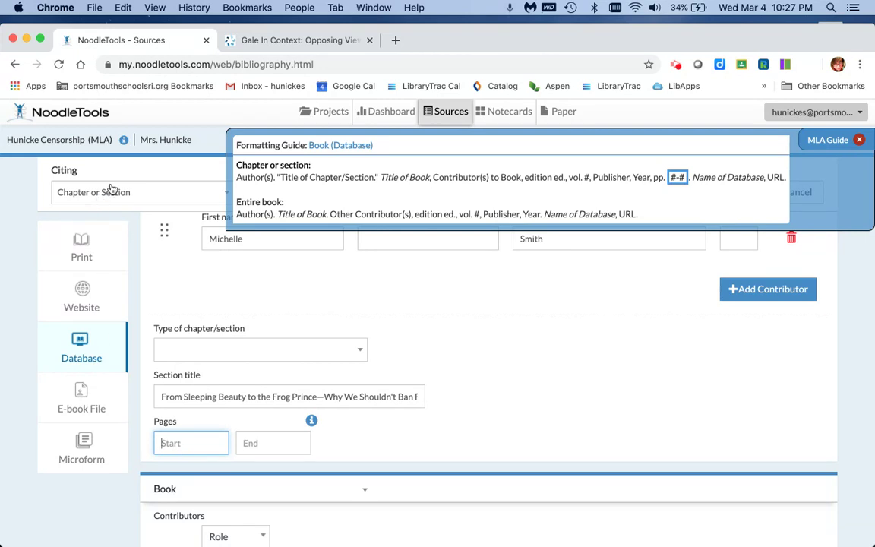
{"action": "left_click", "coordinate": [291, 41]}
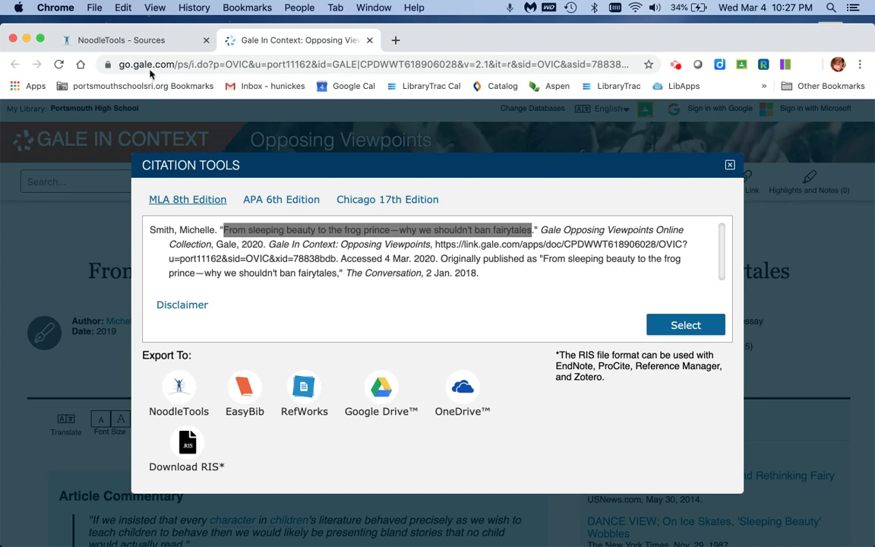
{"action": "left_click", "coordinate": [168, 40]}
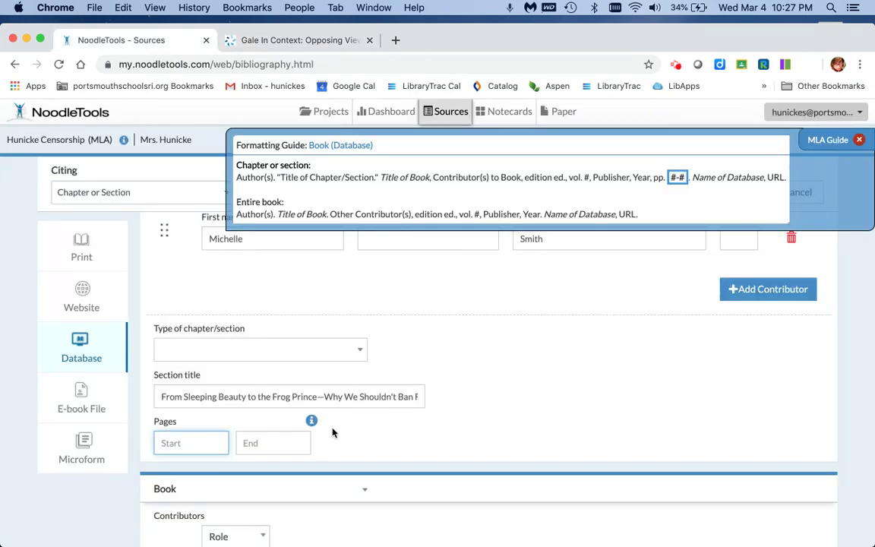
{"action": "scroll", "coordinate": [332, 430], "scroll_direction": "down", "scroll_amount": 5}
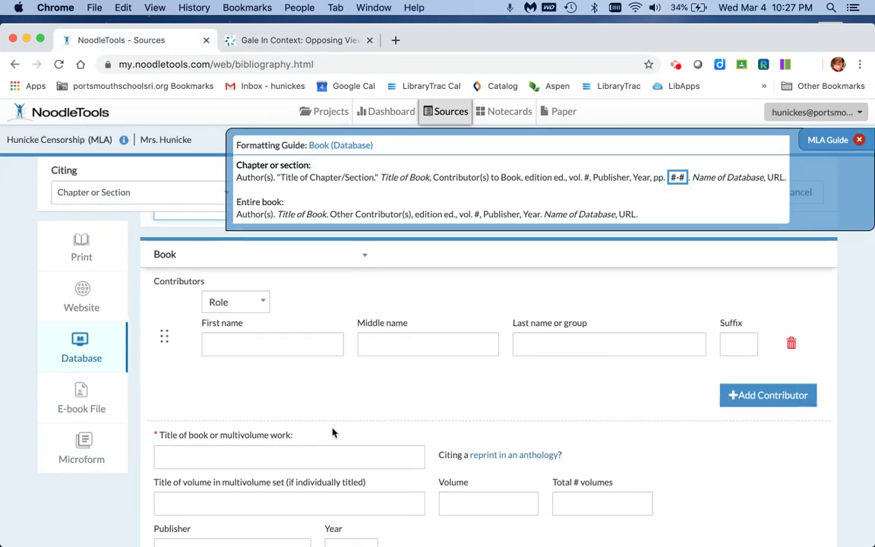
{"action": "scroll", "coordinate": [332, 433], "scroll_direction": "down", "scroll_amount": 1}
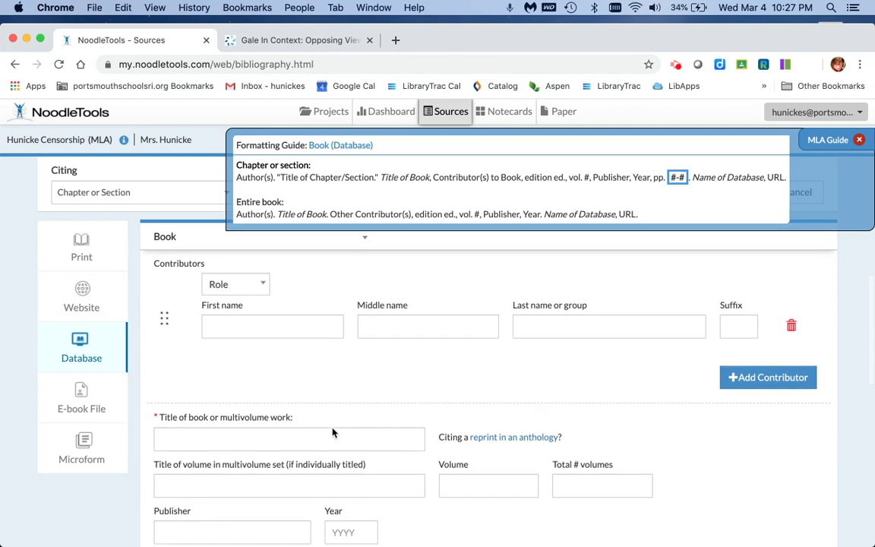
{"action": "left_click", "coordinate": [281, 326]}
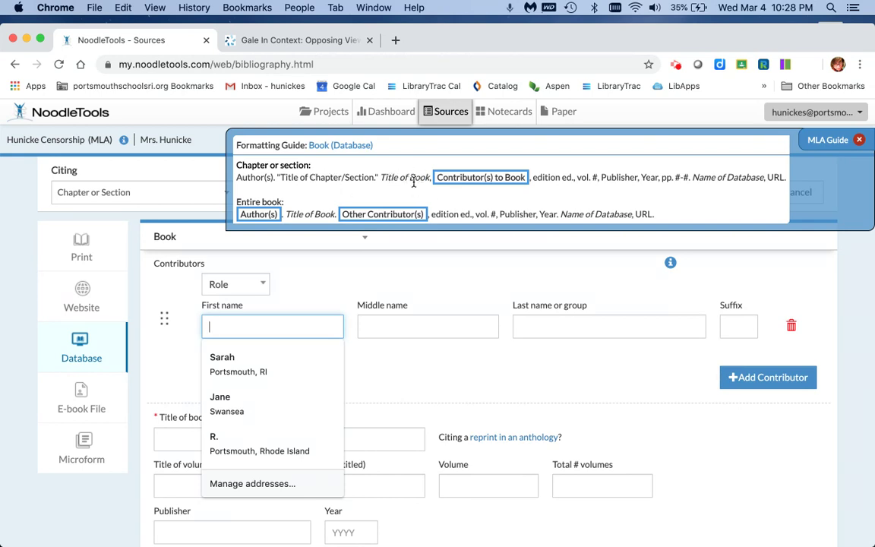
{"action": "left_click", "coordinate": [236, 39]}
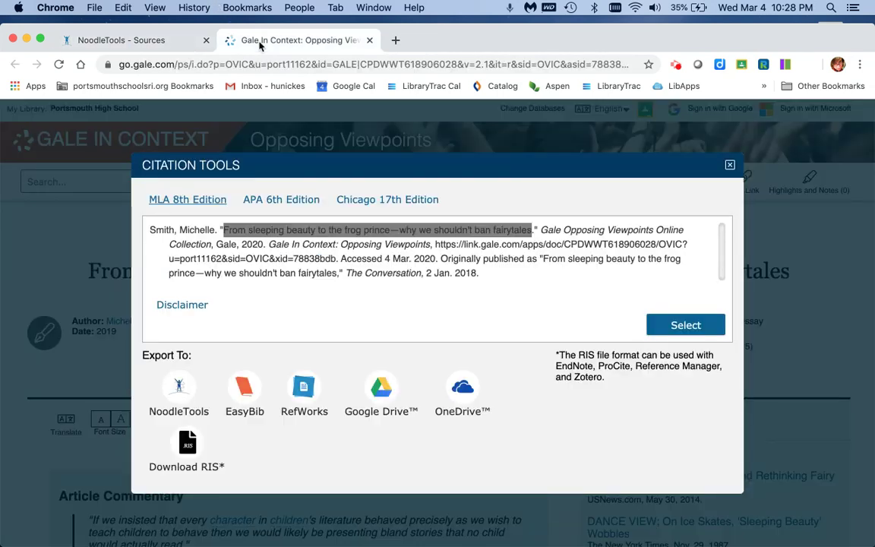
{"action": "left_click", "coordinate": [505, 227]}
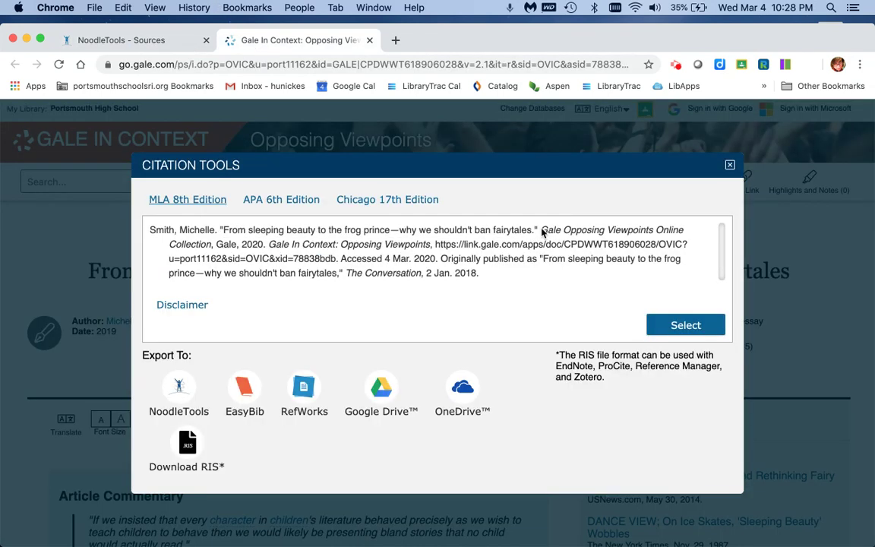
{"action": "left_click_drag", "start_coordinate": [541, 231], "coordinate": [211, 243]}
{"action": "key", "text": "super+c"}
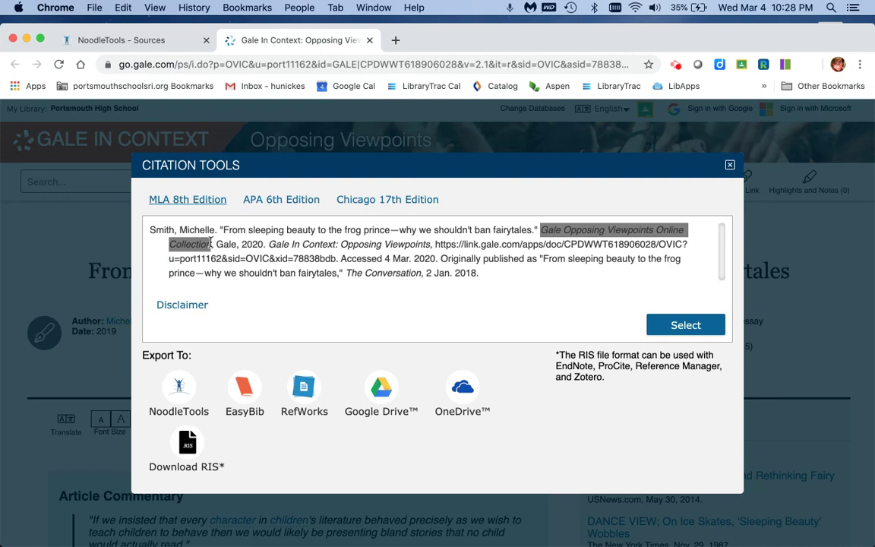
{"action": "left_click", "coordinate": [133, 40]}
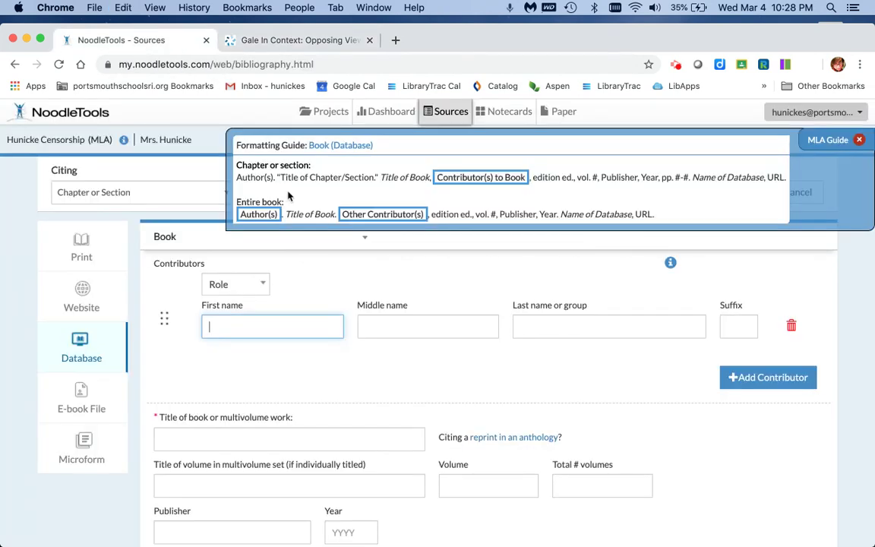
{"action": "left_click", "coordinate": [225, 437]}
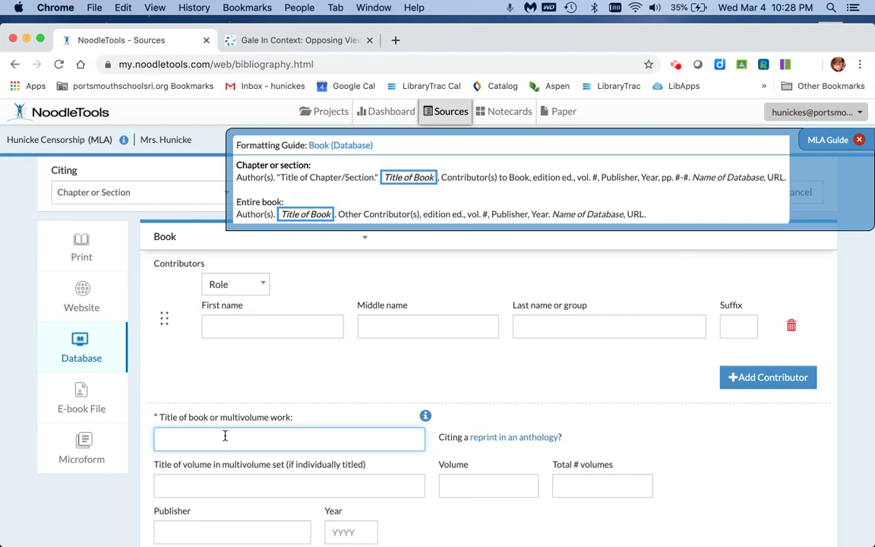
{"action": "key", "text": "super+v"}
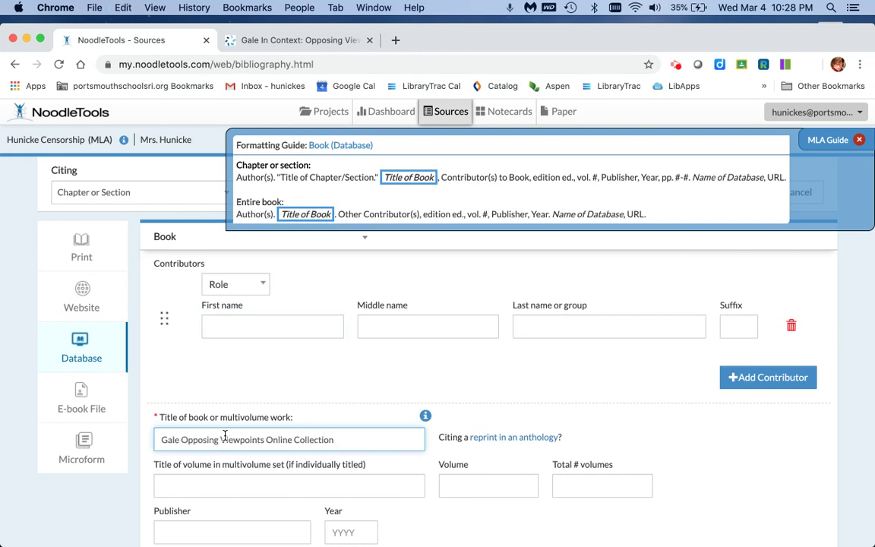
Copy the publisher "Gale" from the Gale citation into the book's publisher field and set the publication year to 2020
{"action": "scroll", "coordinate": [224, 437], "scroll_direction": "down", "scroll_amount": 4}
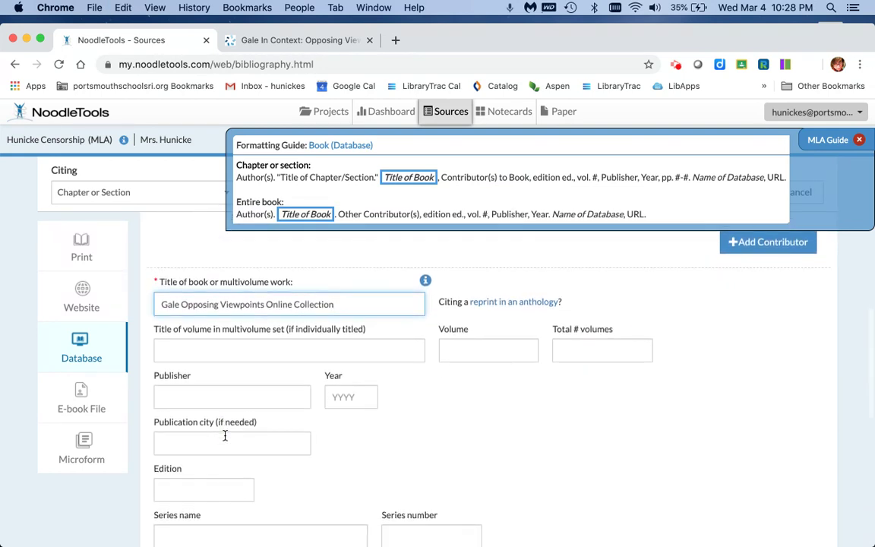
{"action": "left_click", "coordinate": [209, 346]}
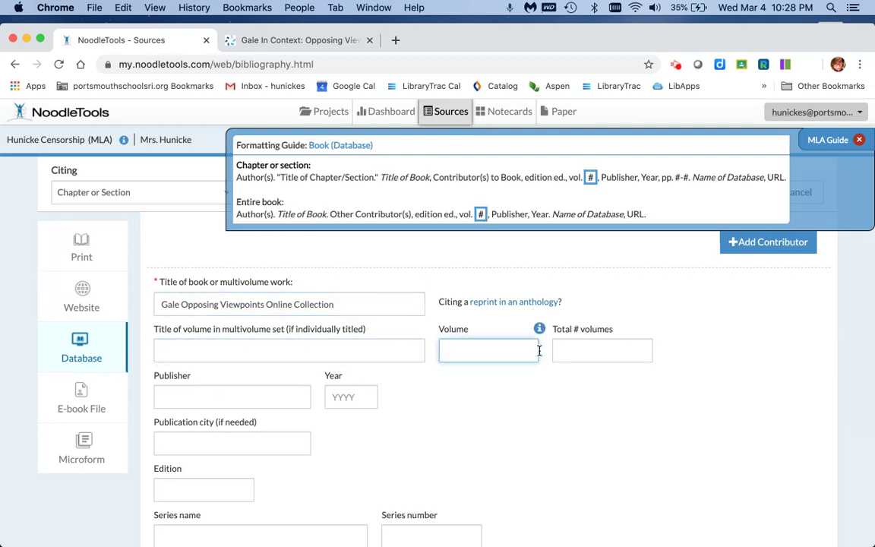
{"action": "left_click", "coordinate": [589, 351]}
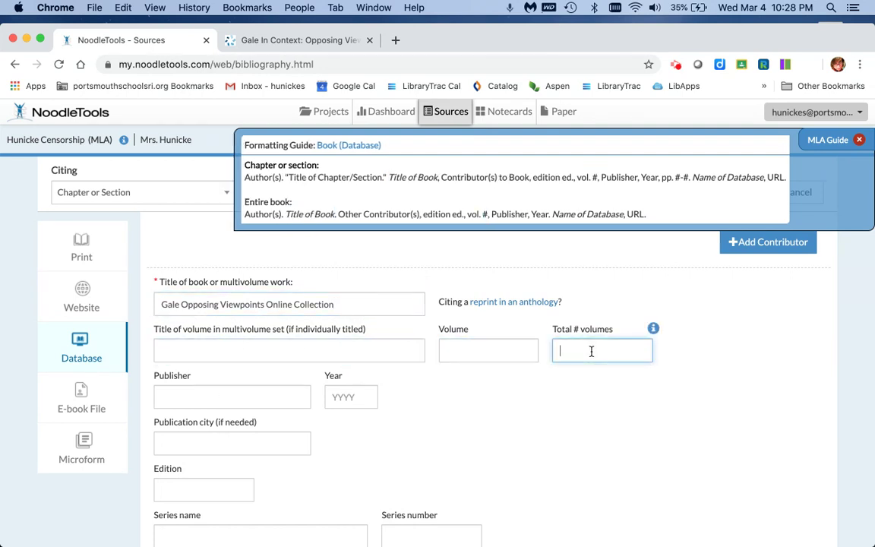
{"action": "left_click", "coordinate": [238, 395]}
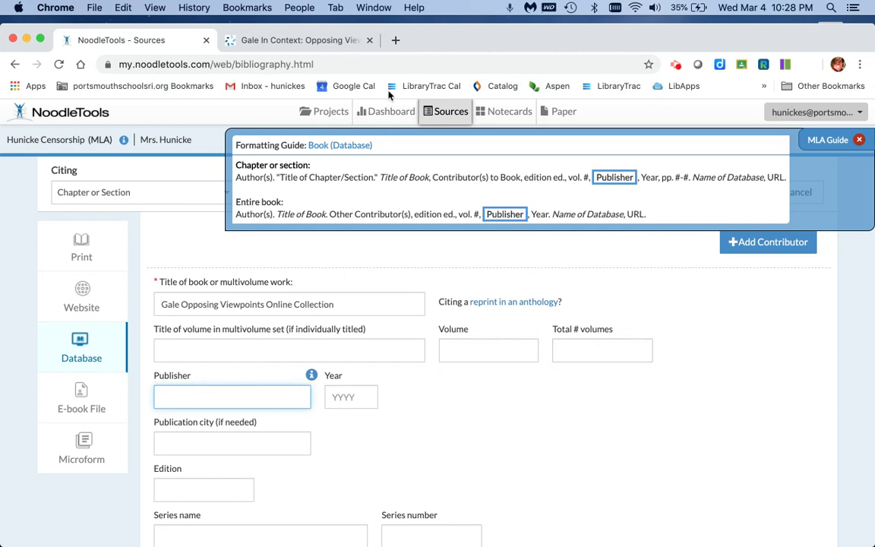
{"action": "left_click", "coordinate": [279, 41]}
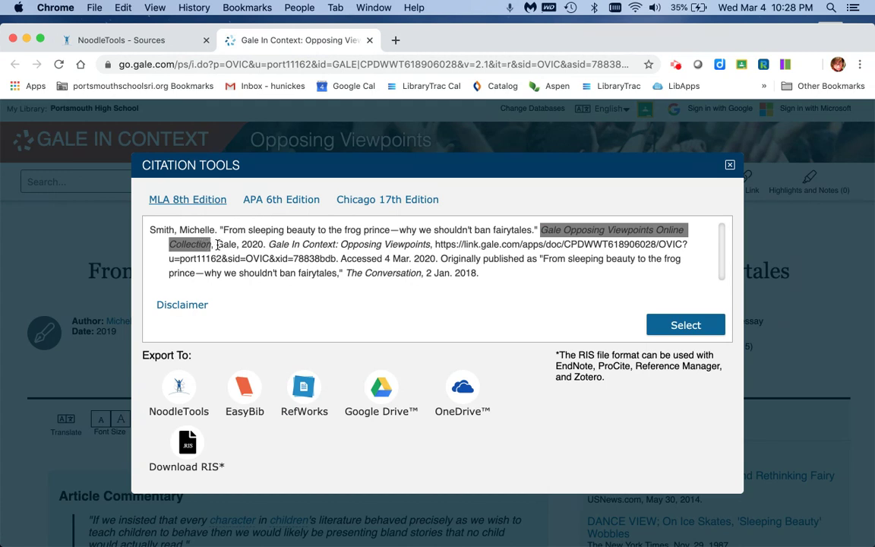
{"action": "left_click_drag", "start_coordinate": [216, 245], "coordinate": [235, 243]}
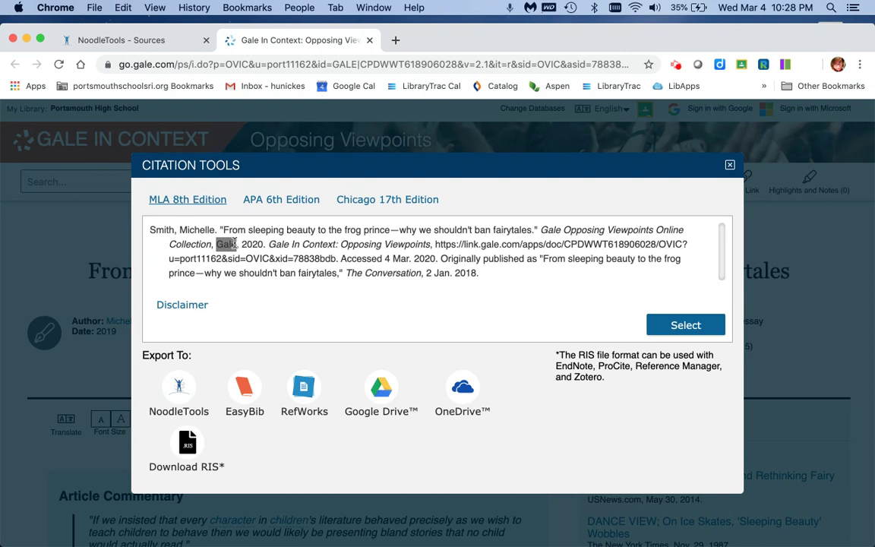
{"action": "key", "text": "super+c"}
{"action": "left_click", "coordinate": [145, 43]}
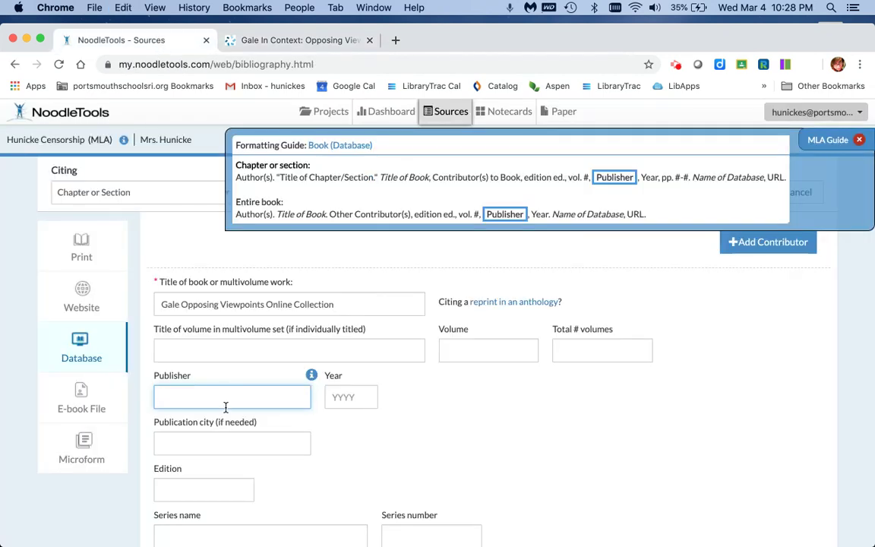
{"action": "key", "text": "super+v"}
{"action": "left_click", "coordinate": [346, 395]}
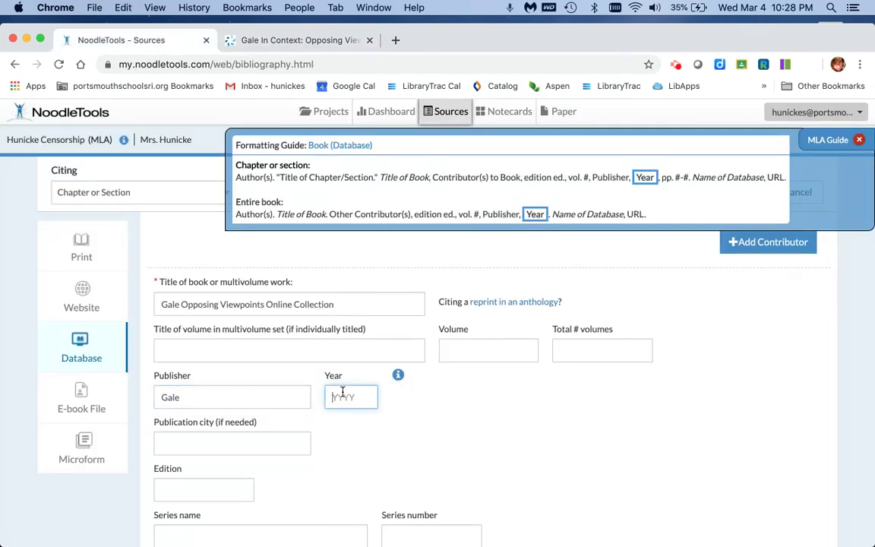
{"action": "type", "text": "2020"}
Review the remaining optional book fields, the annotation area and the database details of the citation form
{"action": "left_click", "coordinate": [220, 440]}
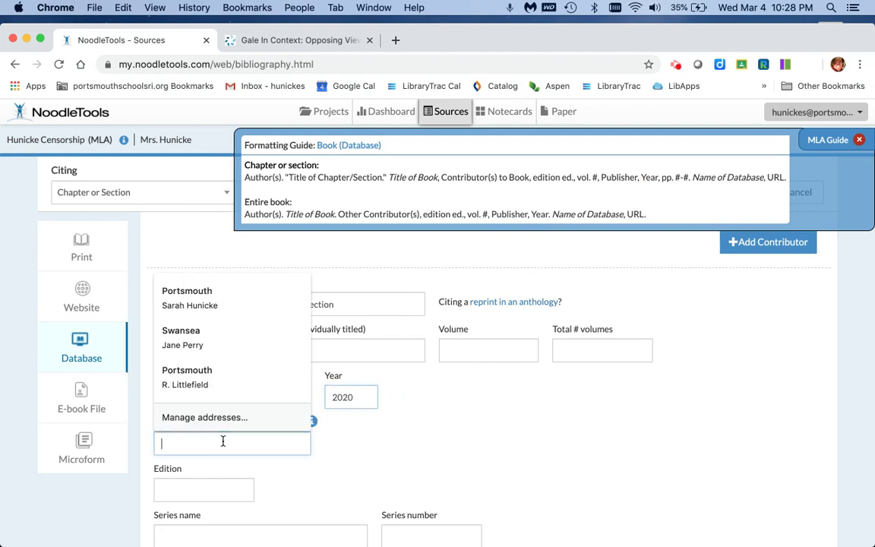
{"action": "left_click", "coordinate": [205, 480]}
{"action": "scroll", "coordinate": [206, 486], "scroll_direction": "down", "scroll_amount": 3}
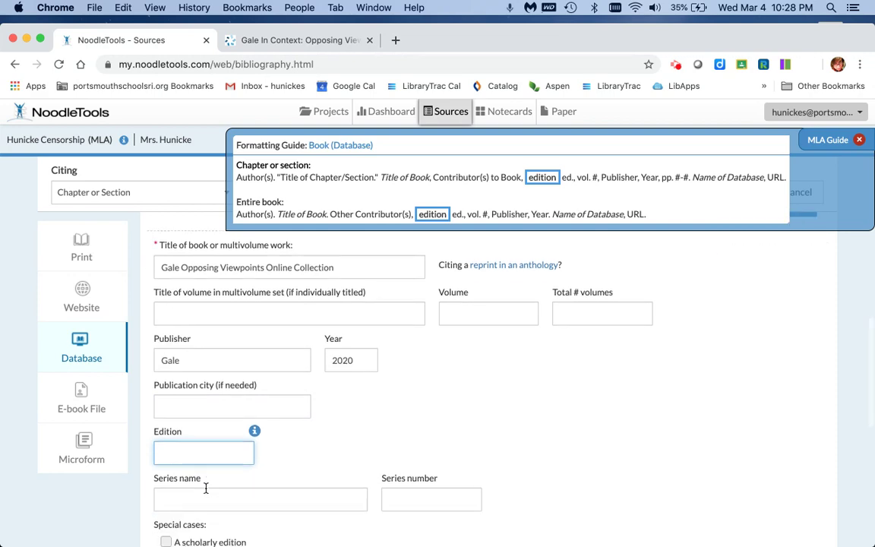
{"action": "left_click", "coordinate": [217, 440]}
{"action": "scroll", "coordinate": [216, 438], "scroll_direction": "down", "scroll_amount": 5}
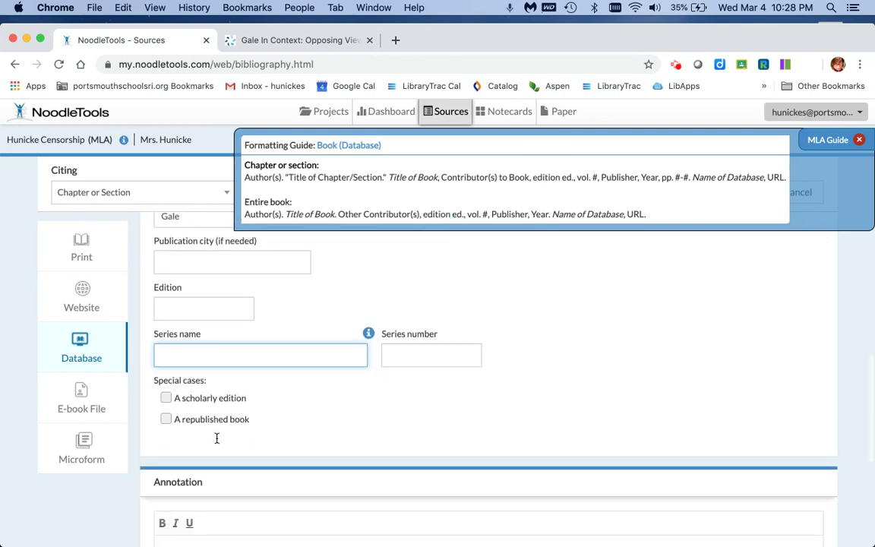
{"action": "scroll", "coordinate": [216, 440], "scroll_direction": "down", "scroll_amount": 6}
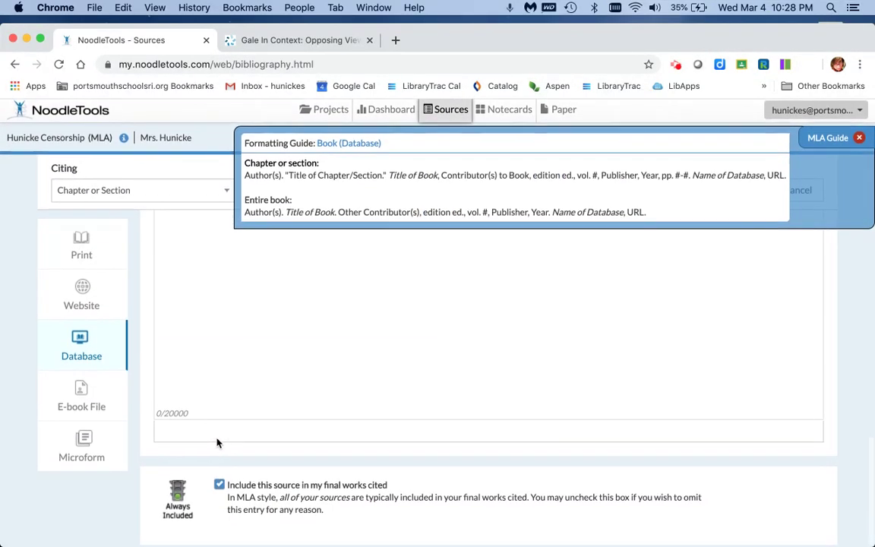
{"action": "scroll", "coordinate": [217, 442], "scroll_direction": "up", "scroll_amount": 3}
{"action": "scroll", "coordinate": [216, 442], "scroll_direction": "up", "scroll_amount": 15}
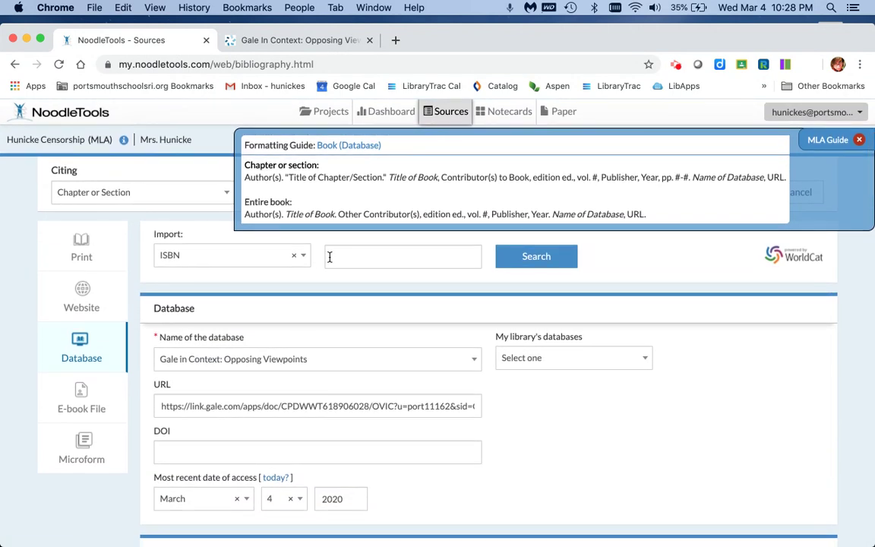
Close the MLA formatting guide and submit the citation, locating its new entry in the project's source list
{"action": "left_click", "coordinate": [859, 139]}
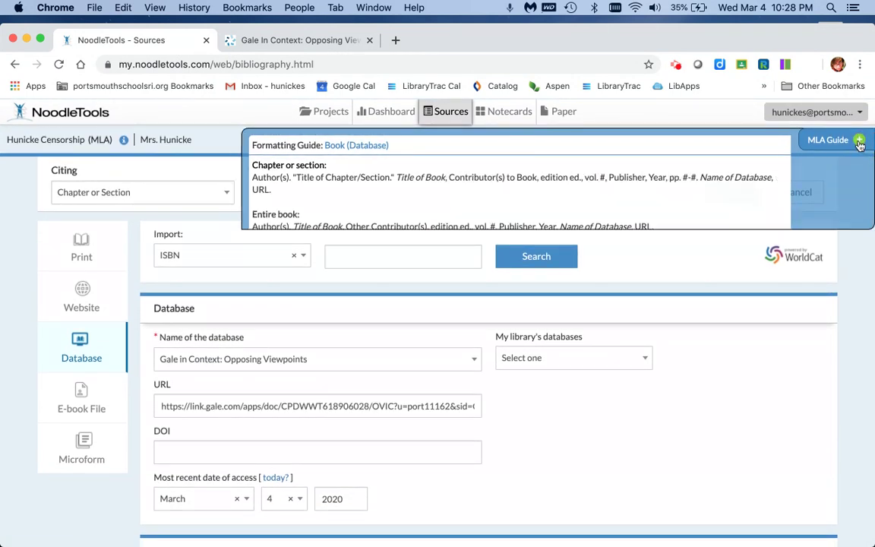
{"action": "left_click", "coordinate": [730, 194]}
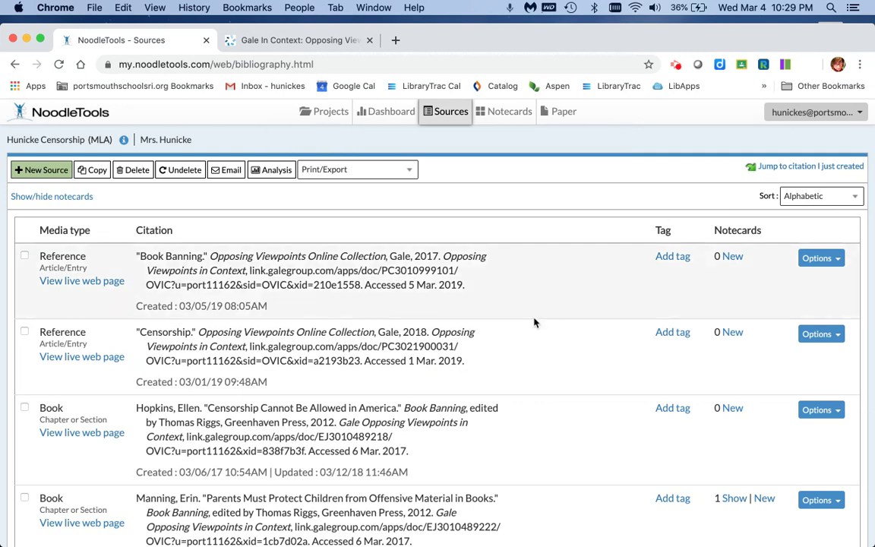
{"action": "scroll", "coordinate": [534, 323], "scroll_direction": "down", "scroll_amount": 5}
{"action": "scroll", "coordinate": [534, 323], "scroll_direction": "down", "scroll_amount": 1}
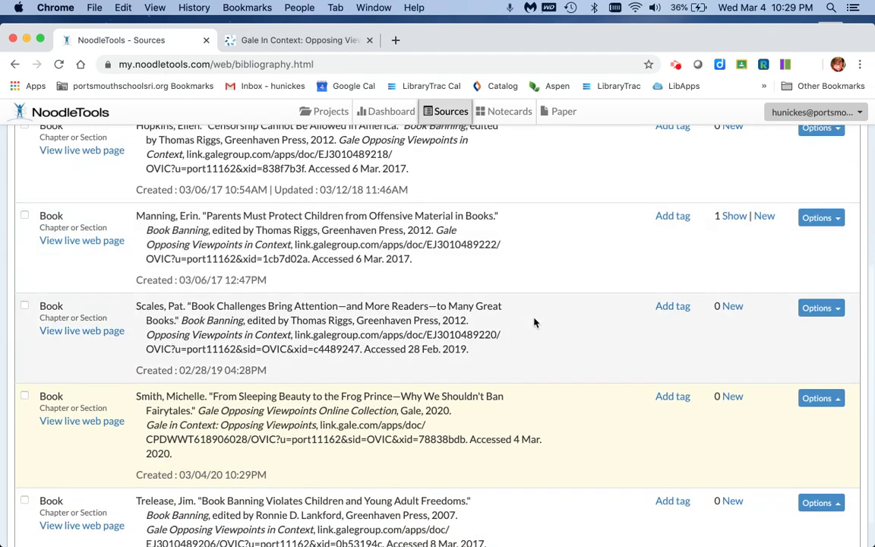
{"action": "scroll", "coordinate": [534, 323], "scroll_direction": "down", "scroll_amount": 1}
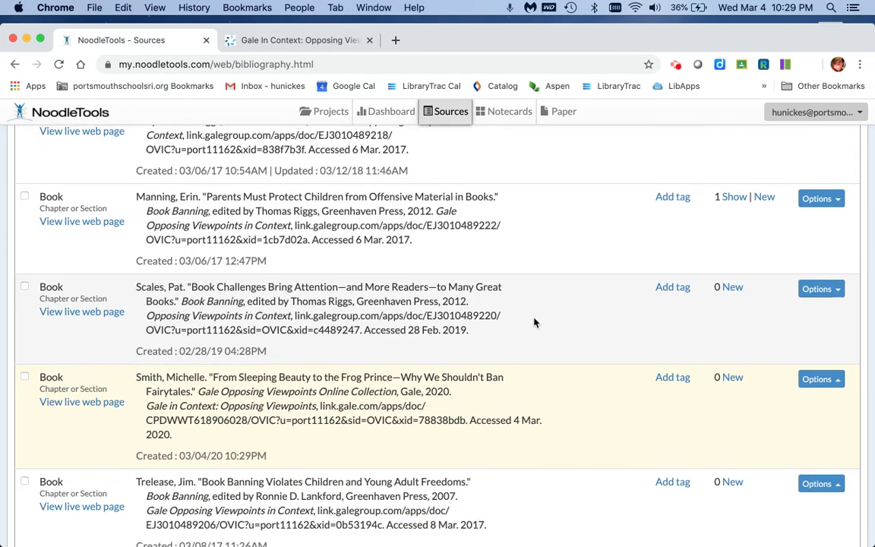